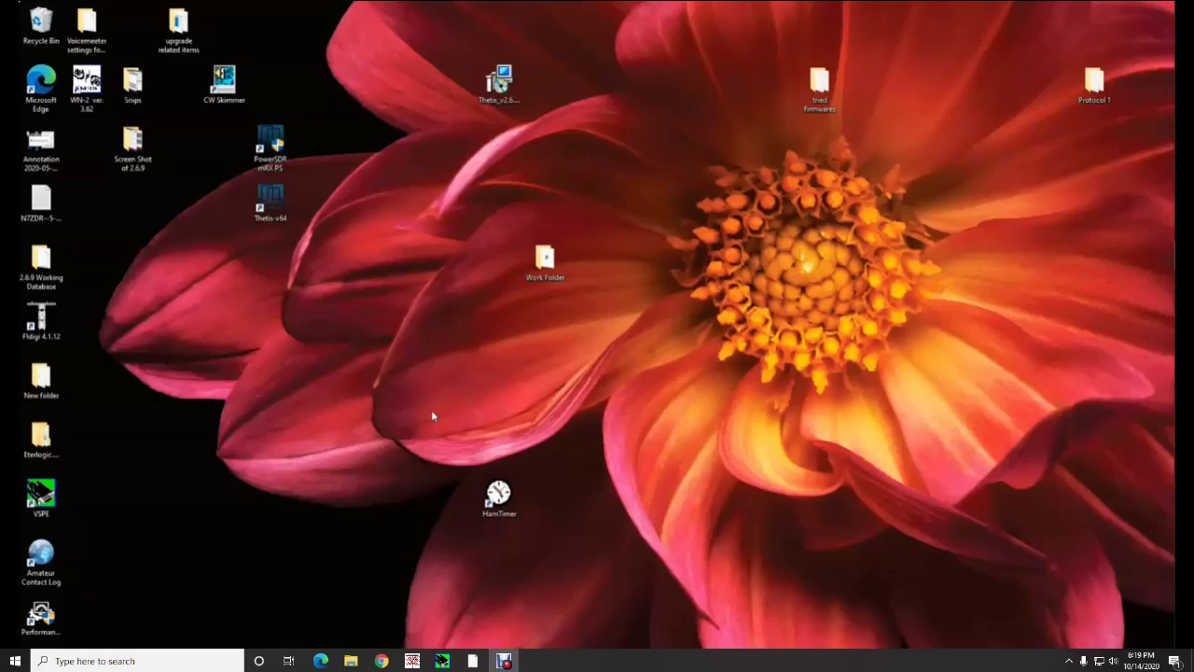
Step: Launch Thetis from the Thetis-x64 desktop shortcut
click(424, 373)
click(272, 200)
double_click(271, 201)
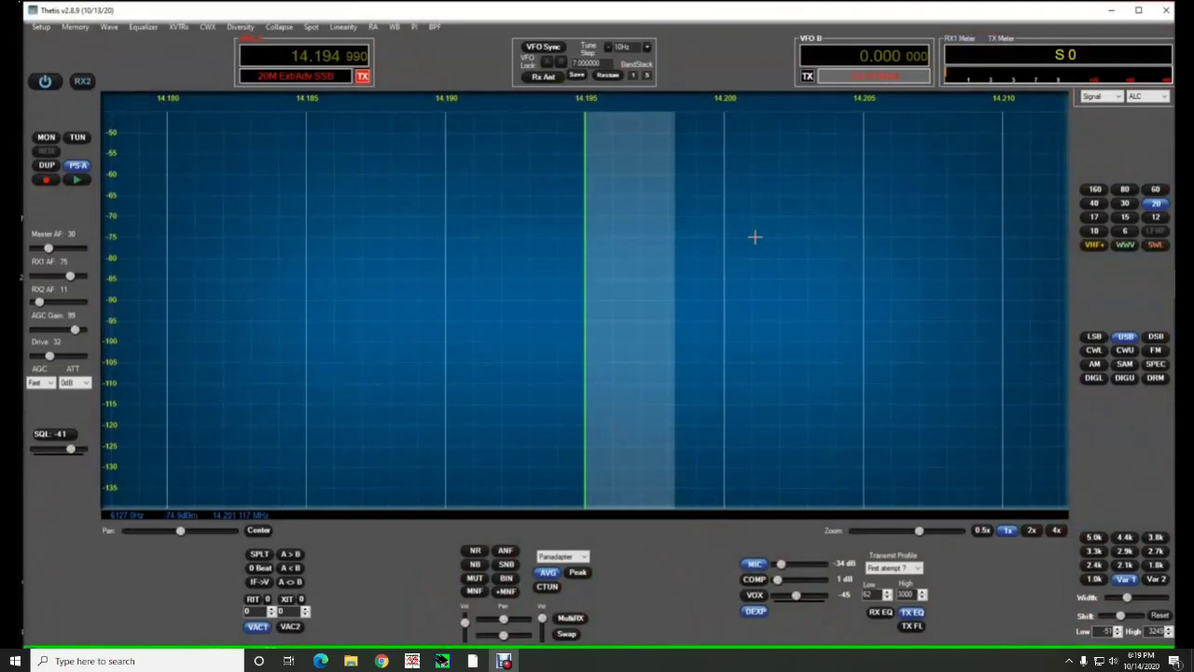
Step: Choose the W1AEX Thetis Dk skin in Setup's Appearance settings and close Setup to keep it
click(42, 29)
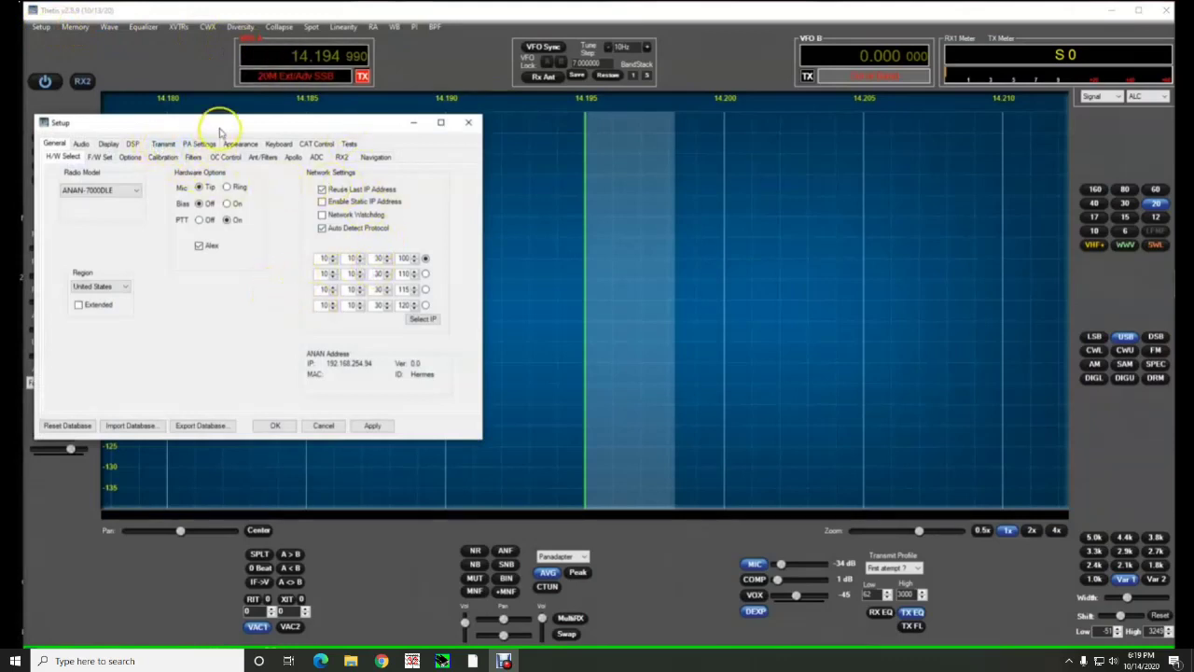
drag(220, 131, 338, 135)
click(353, 149)
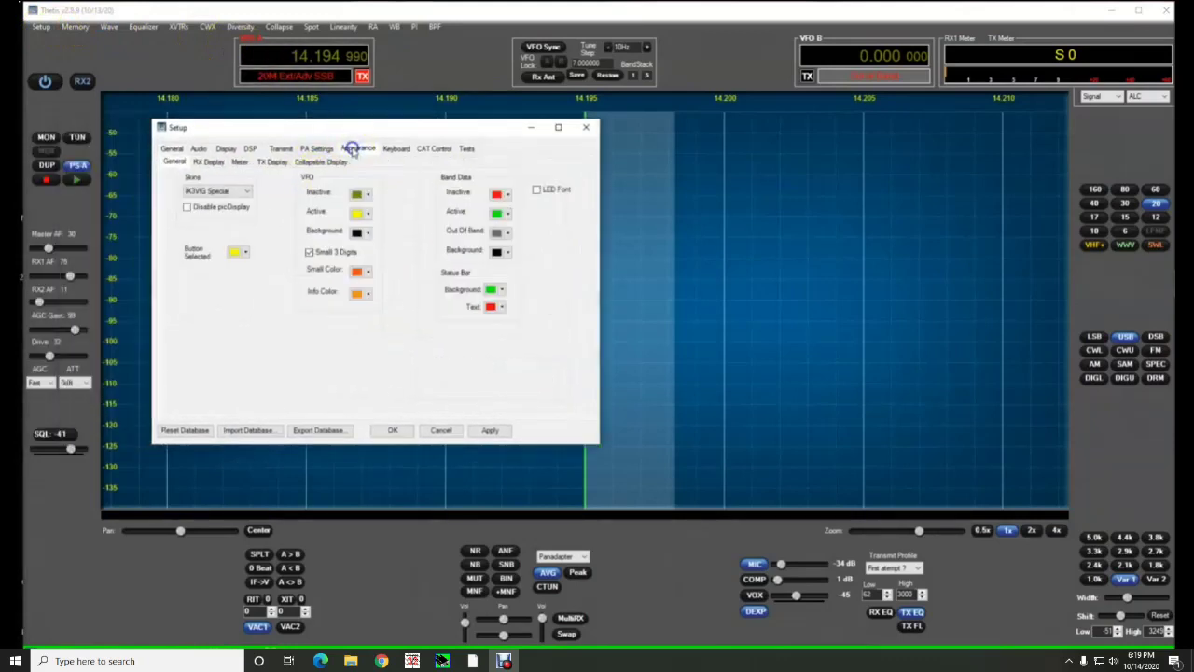
click(244, 191)
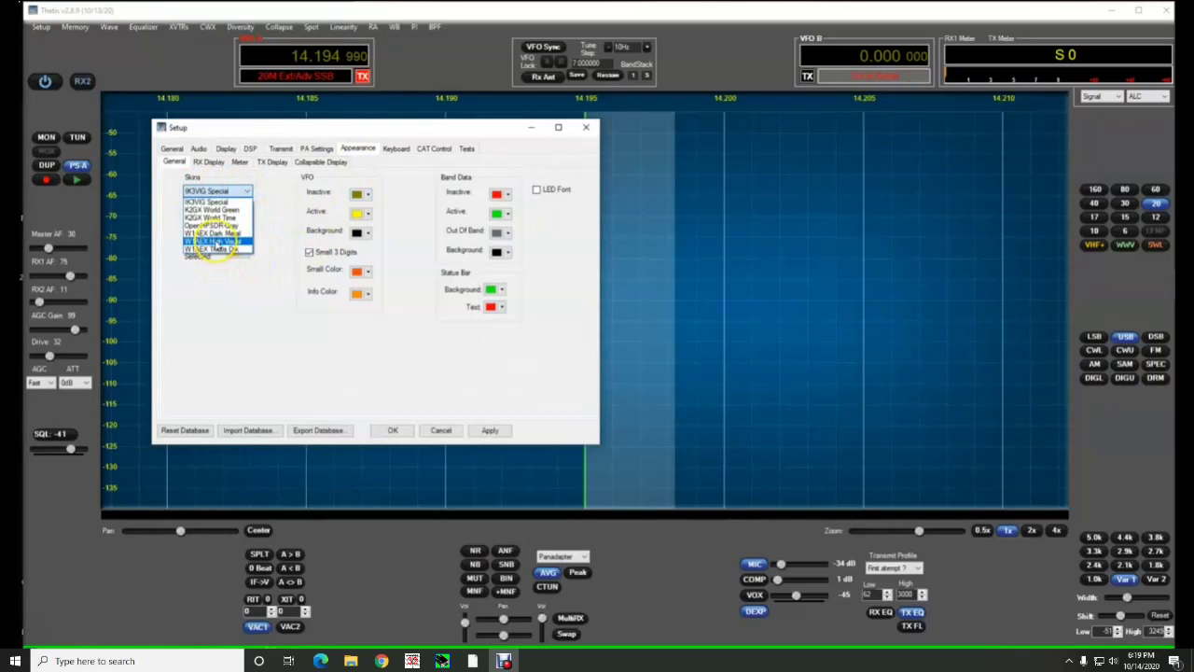
click(213, 249)
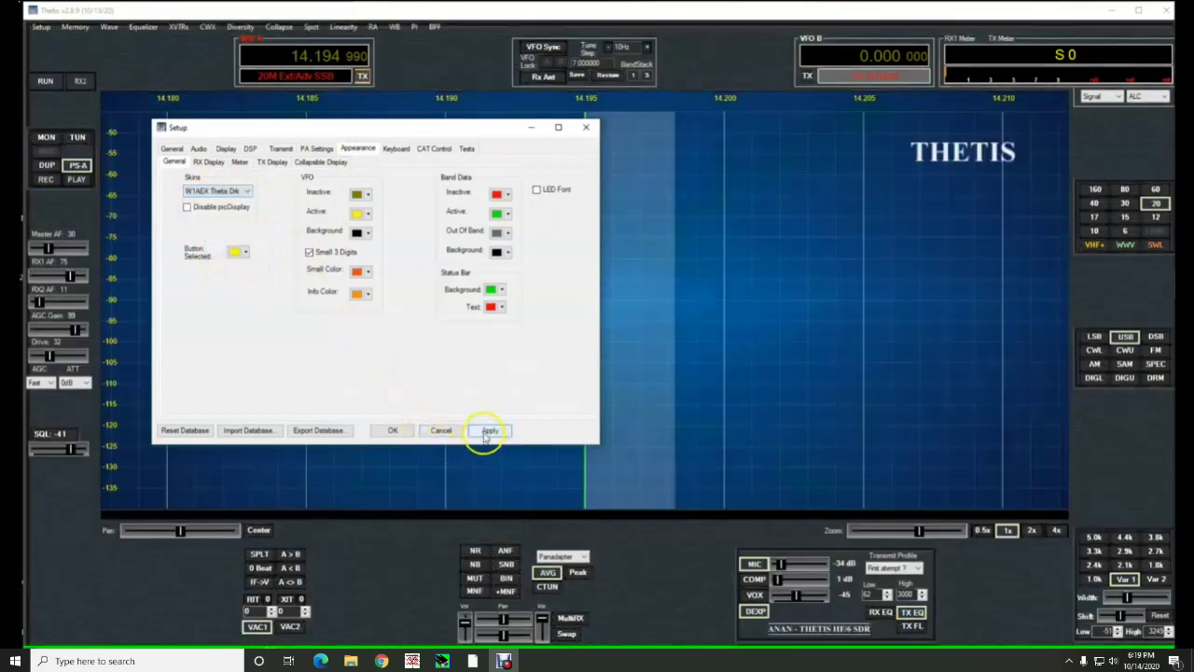
click(393, 430)
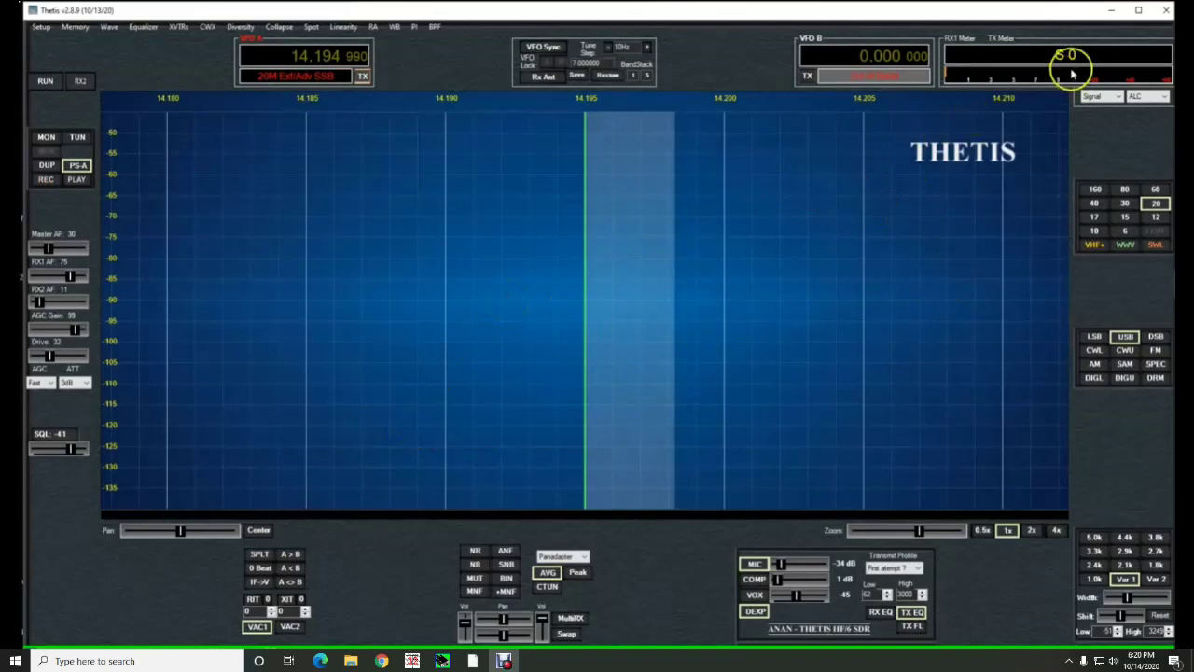
Step: Minimize Thetis and bring up the W1AEX HPSDR skins page in Edge
click(1111, 12)
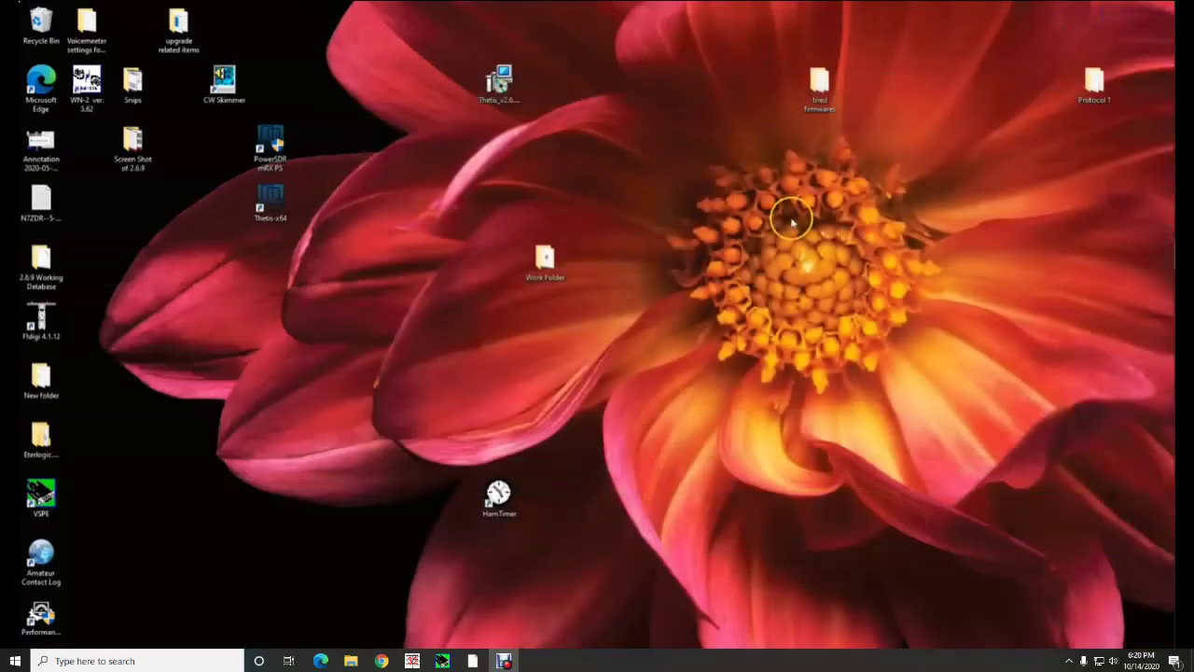
mouse_move(1163, 303)
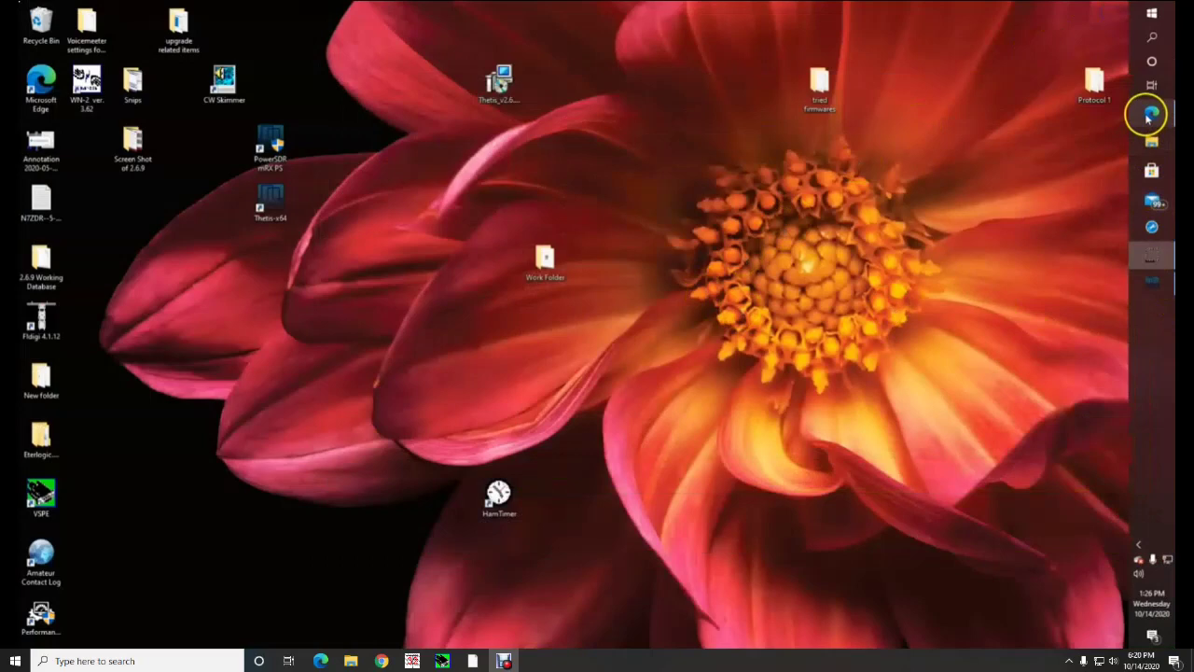
click(1152, 113)
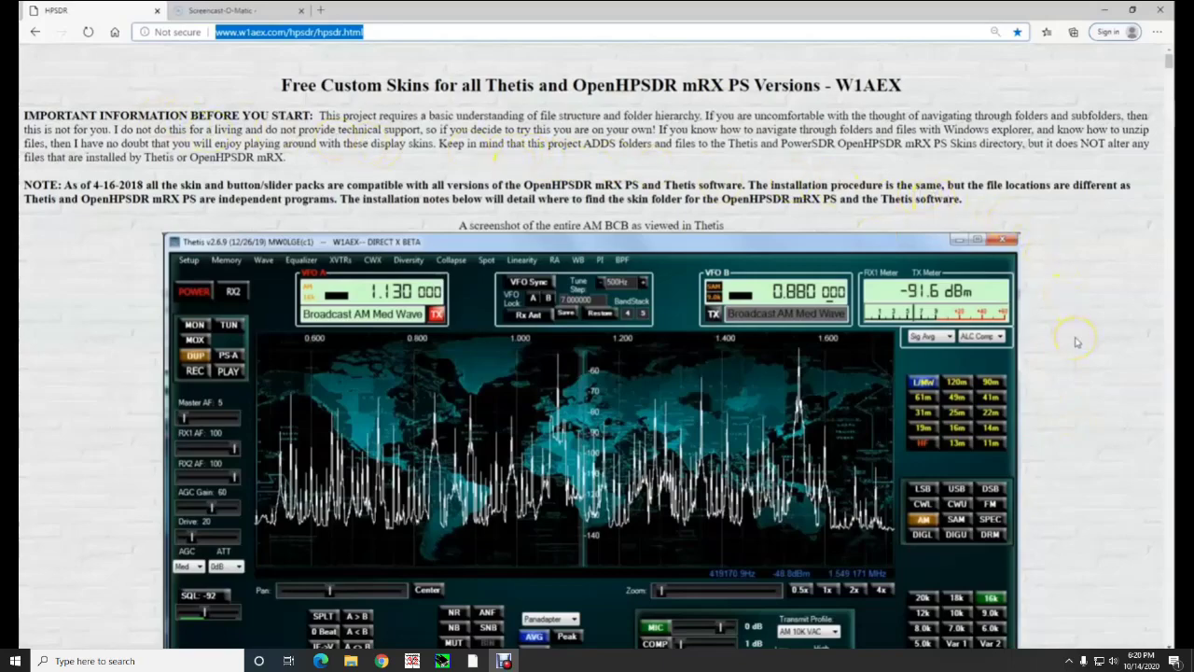
Step: Scroll down to the installation notes showing the AppData\Roaming\OpenHPSDR\skins folder path
scroll(1076, 343, down, 3)
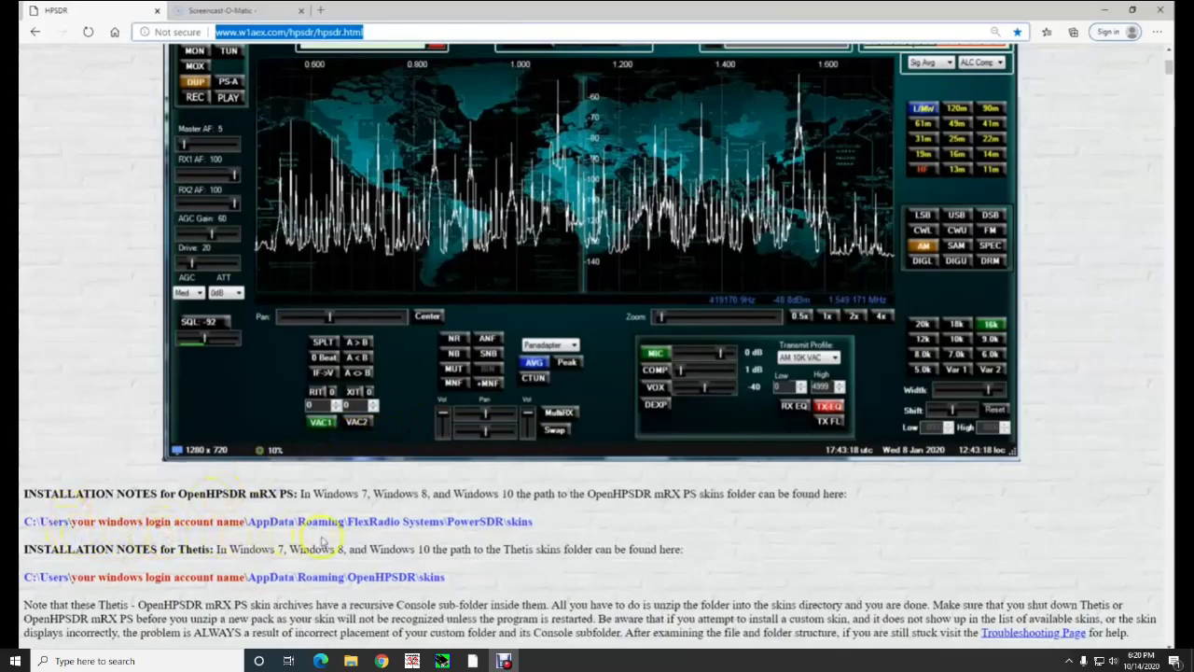
scroll(569, 546, down, 1)
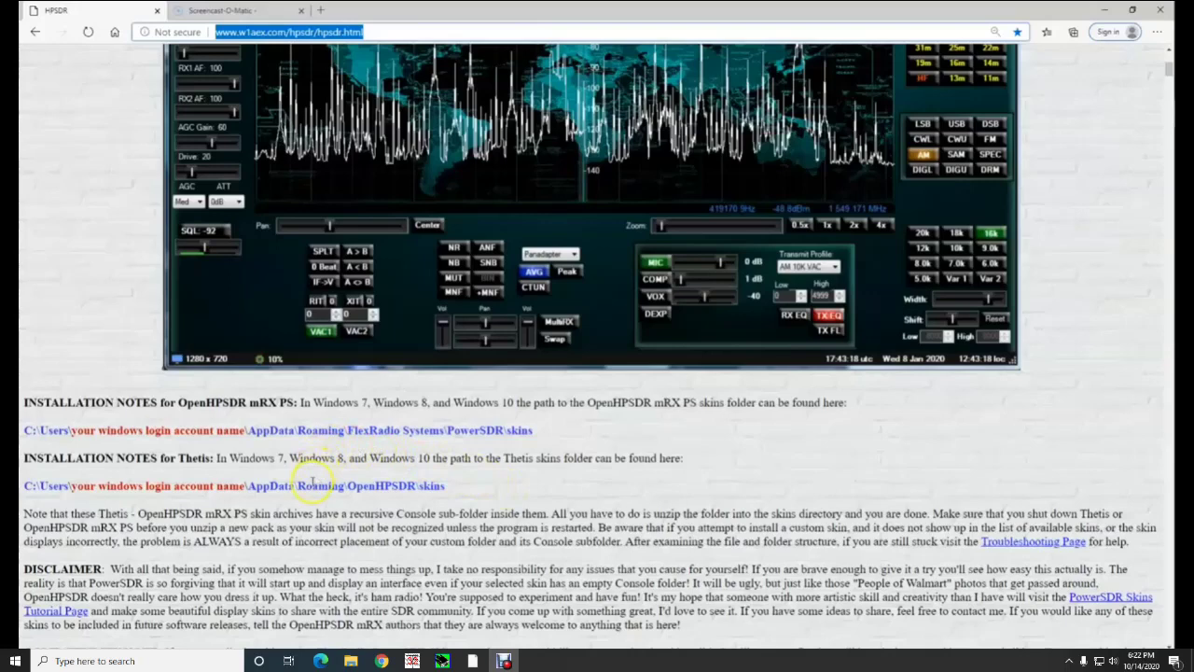
Step: Select the word AppData in the Thetis skins folder path line
click(252, 485)
drag(252, 486, 295, 487)
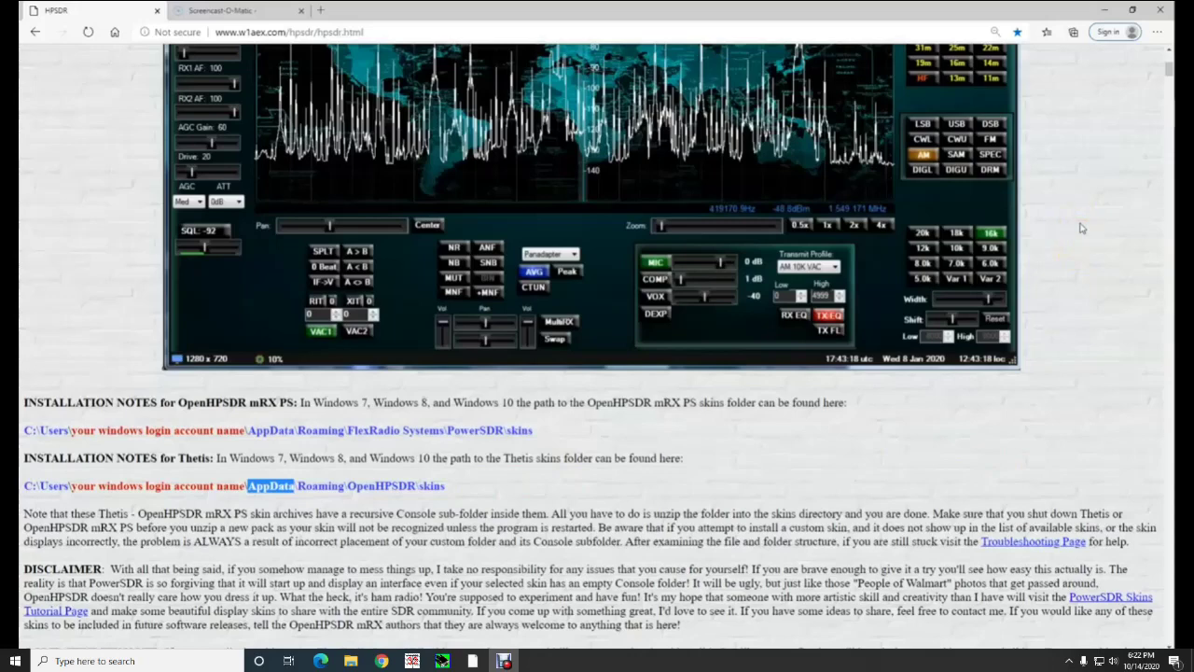
Step: Minimize Edge and reveal the auto-hidden side taskbar
click(1105, 9)
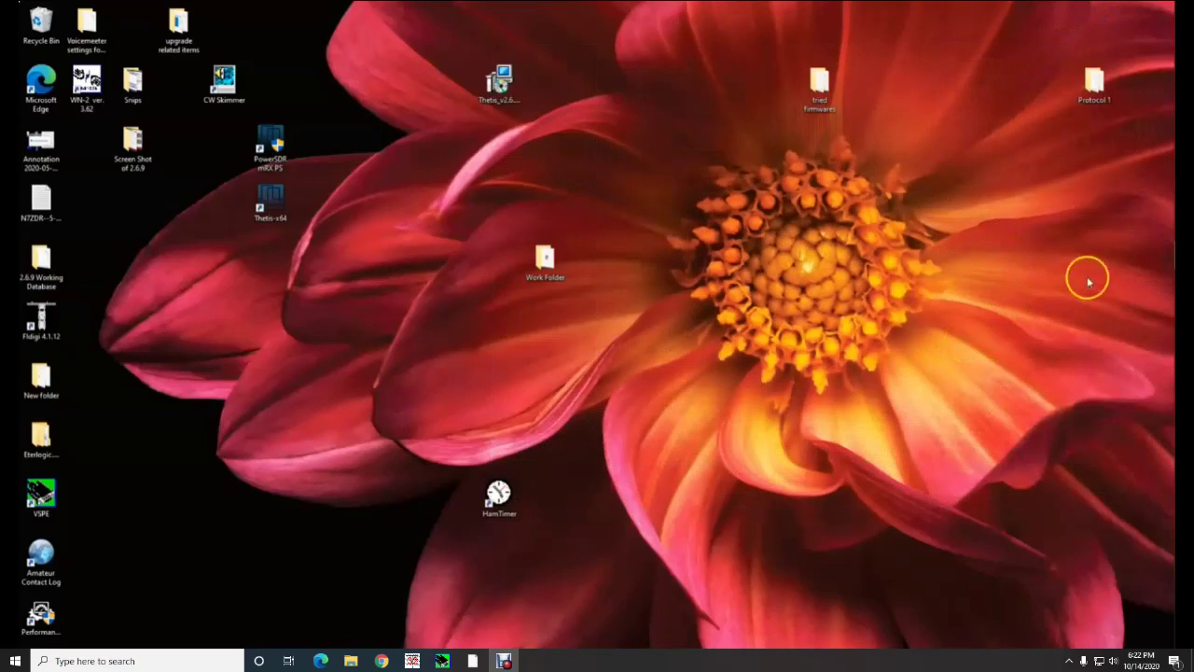
mouse_move(1162, 257)
mouse_move(1164, 192)
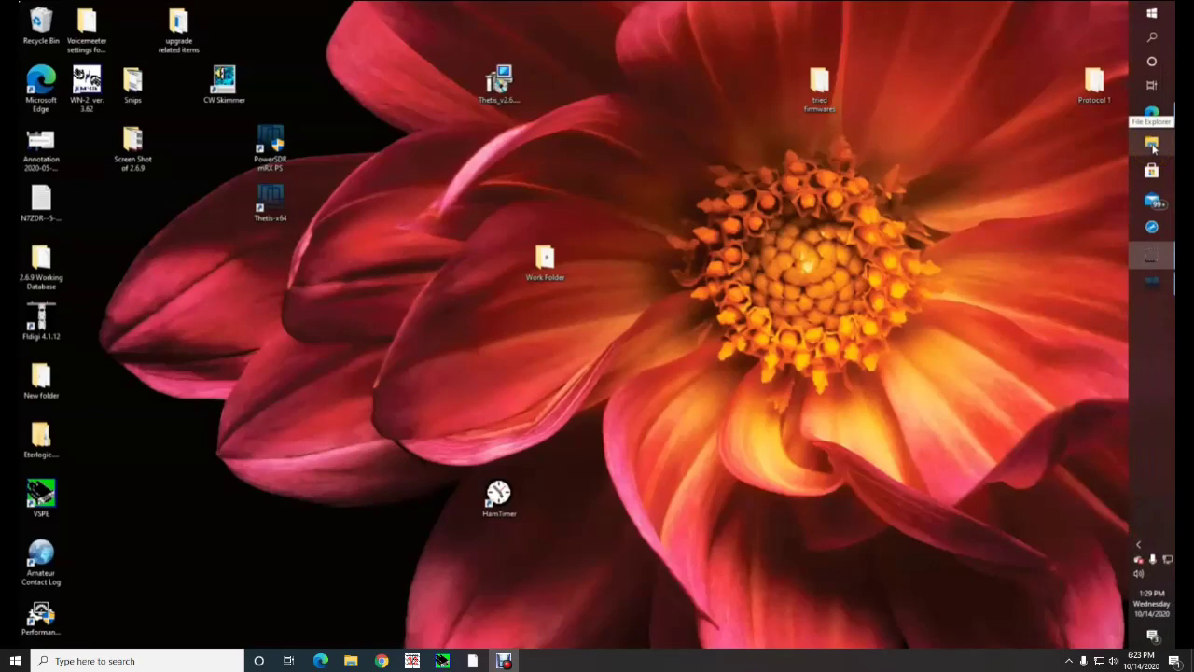
Step: Open File Explorer at Quick access and go to its folder options from the View menu
click(1153, 146)
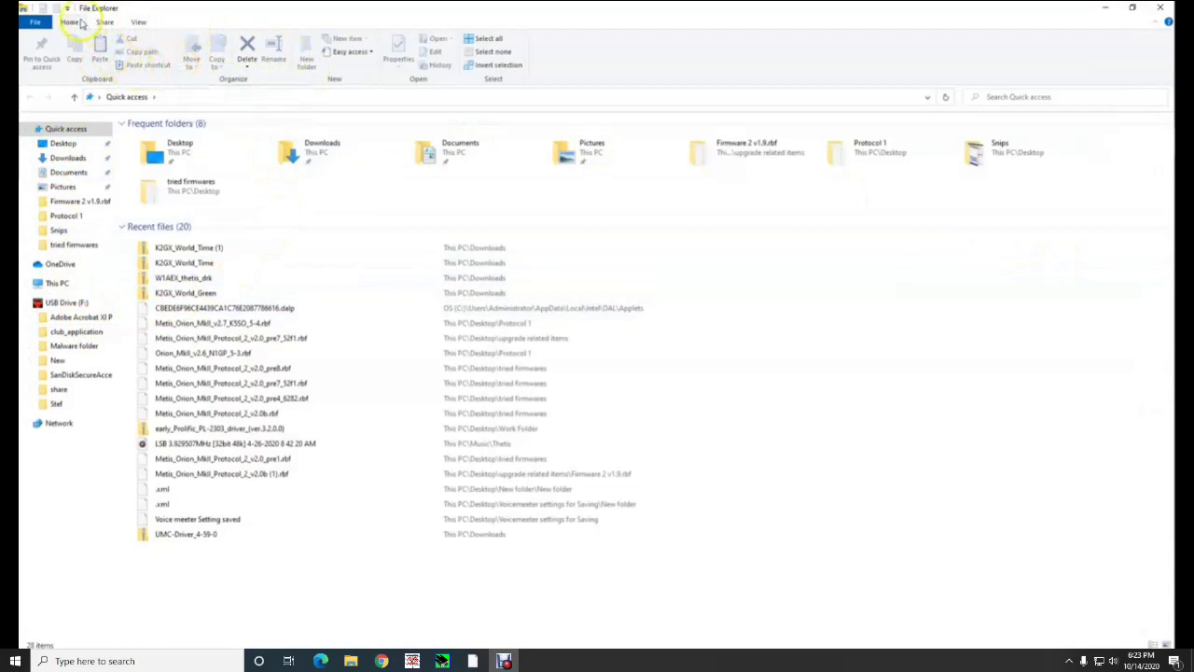
click(138, 23)
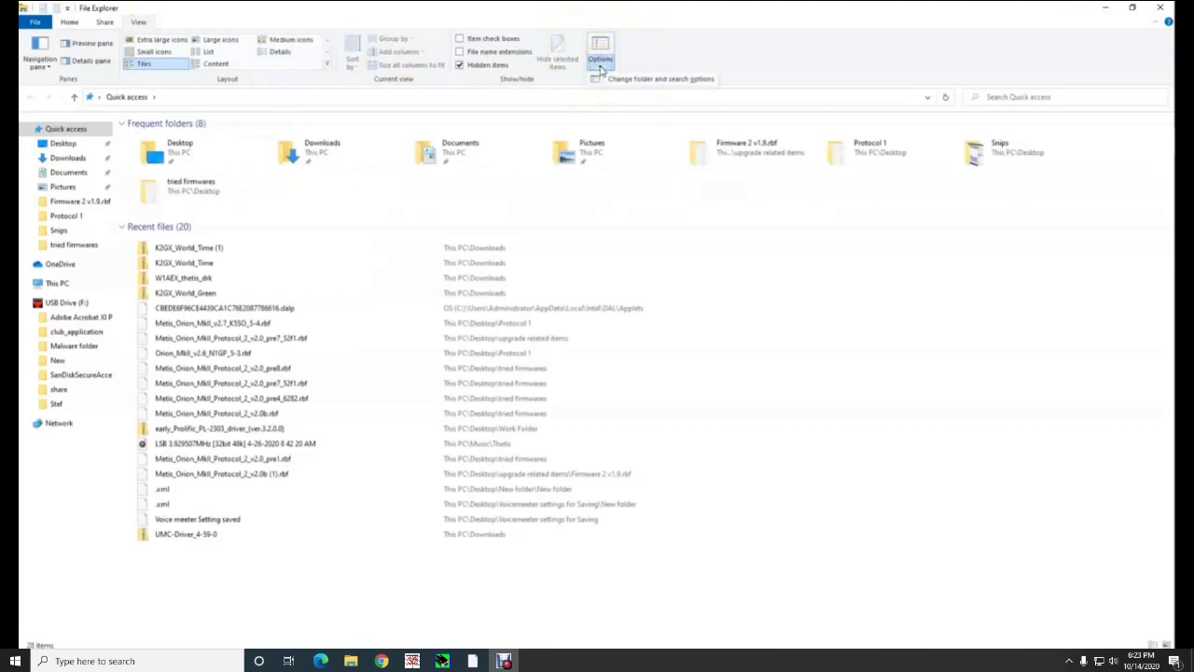
drag(603, 75, 665, 86)
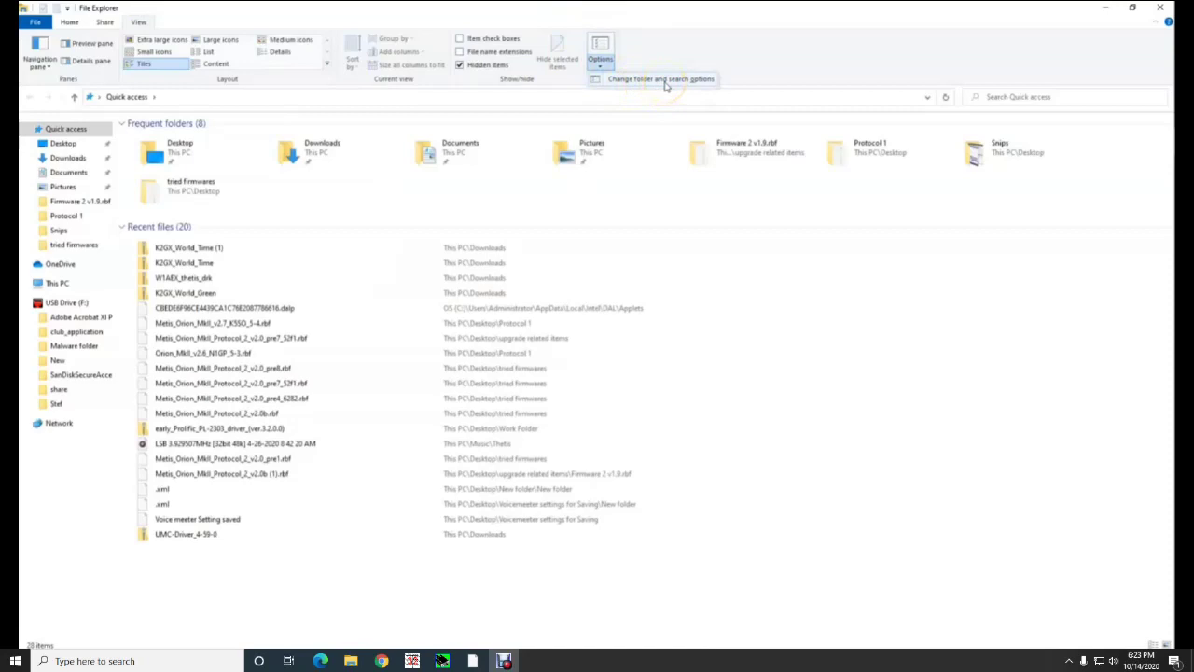
Step: Turn on Show hidden files, folders and drives in Folder Options and confirm with OK
click(664, 80)
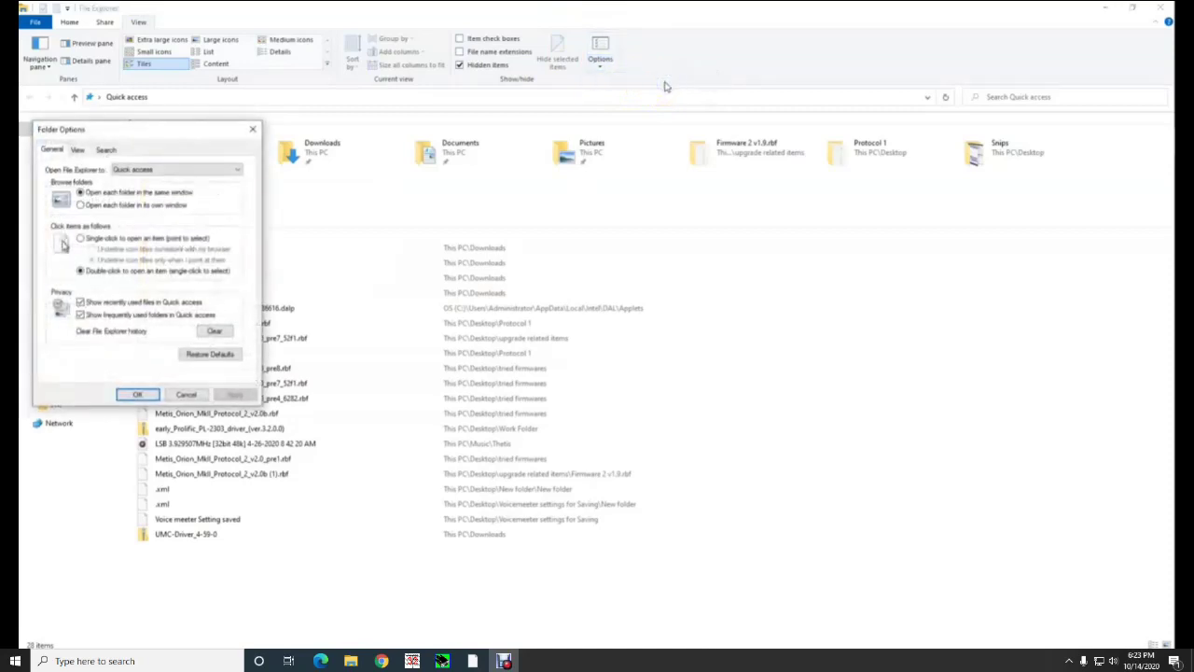
drag(110, 131, 481, 172)
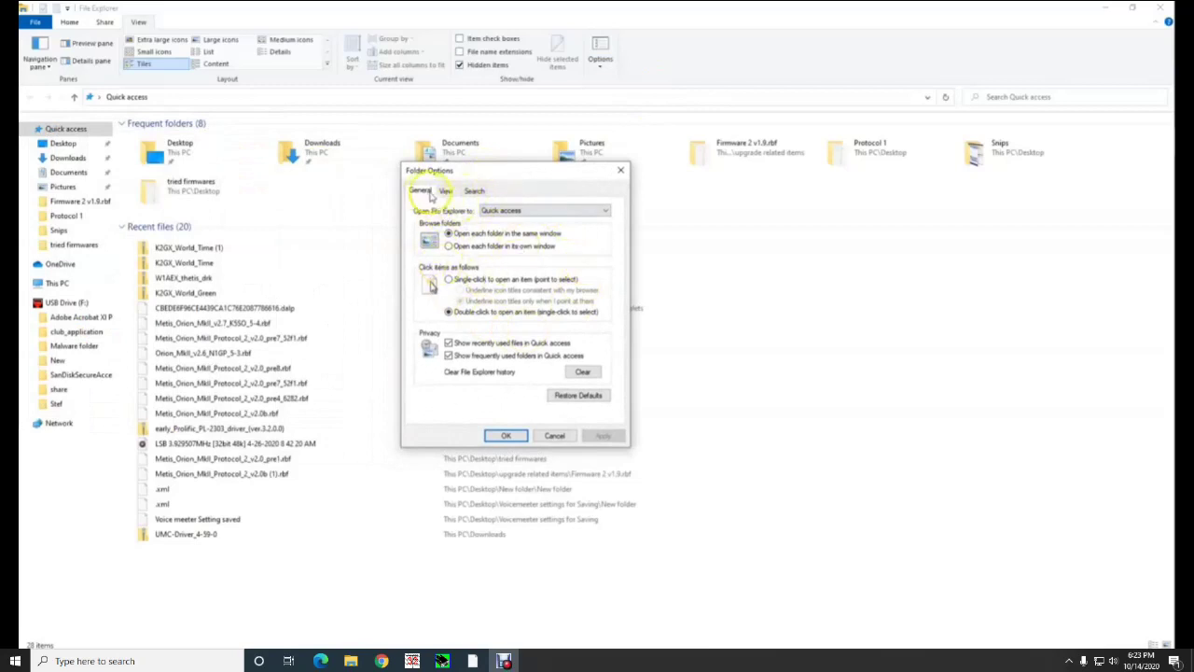
click(447, 194)
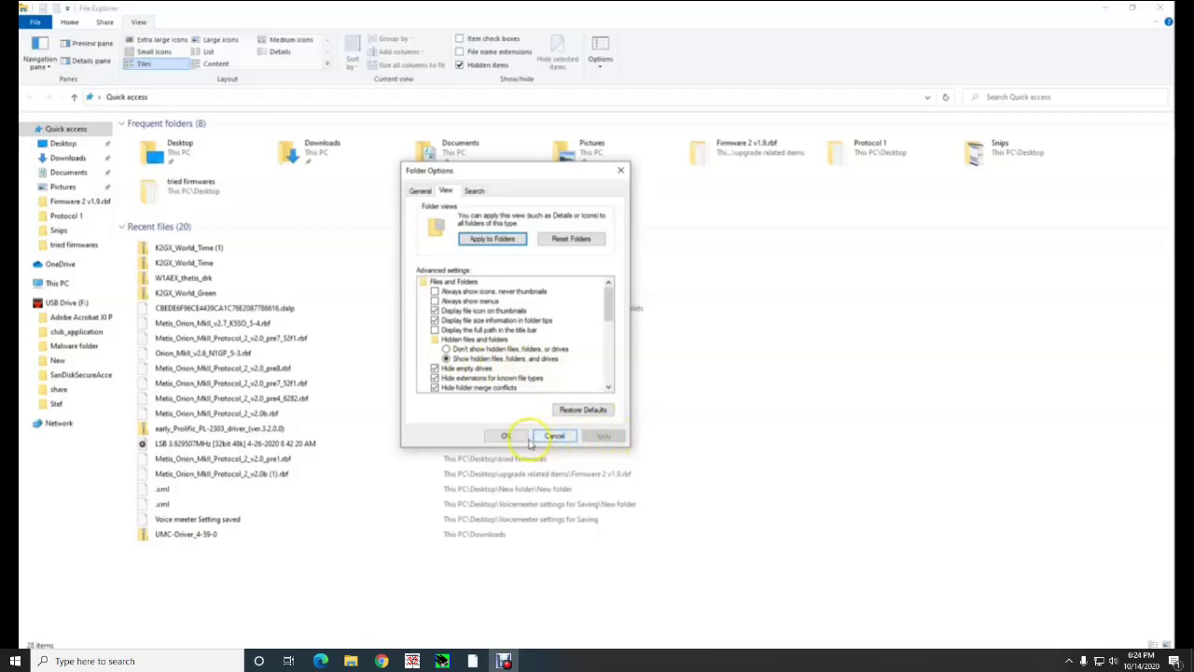
click(506, 436)
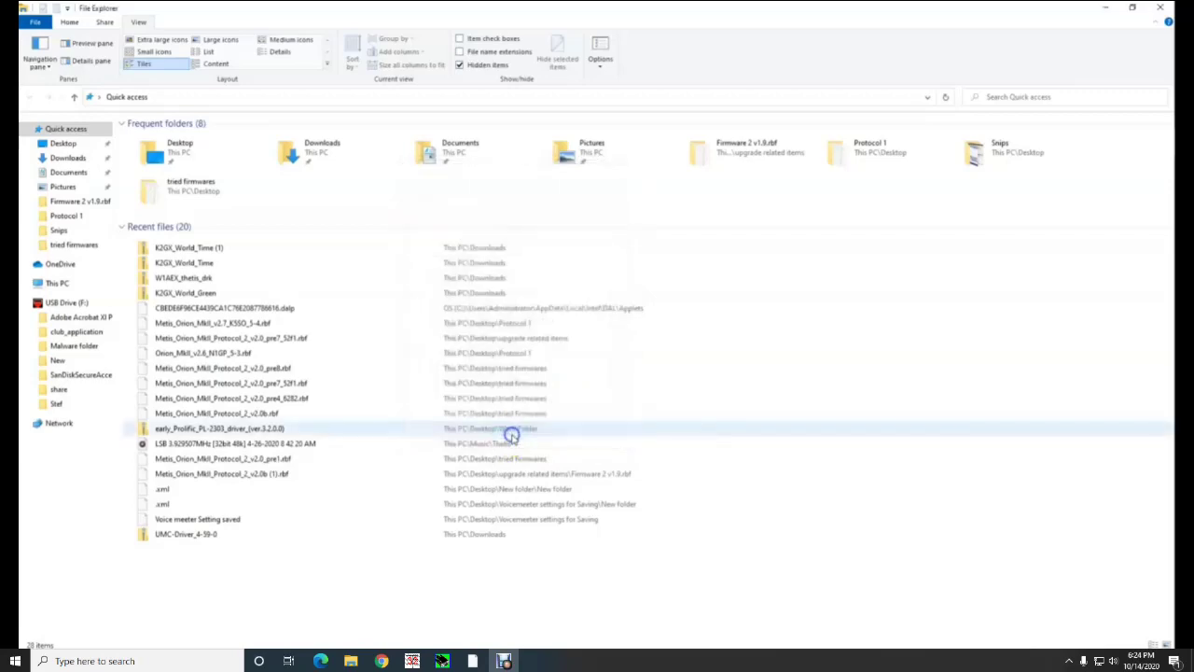
Step: Close File Explorer and bring the Edge skins page back to the front
click(1160, 7)
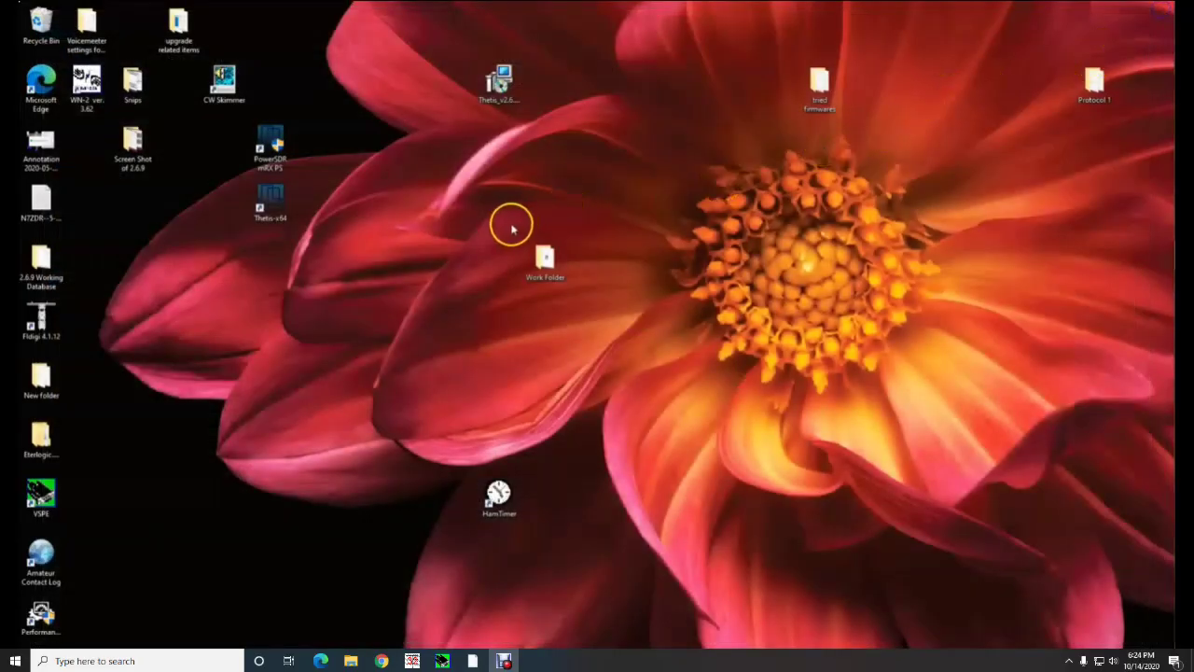
click(421, 356)
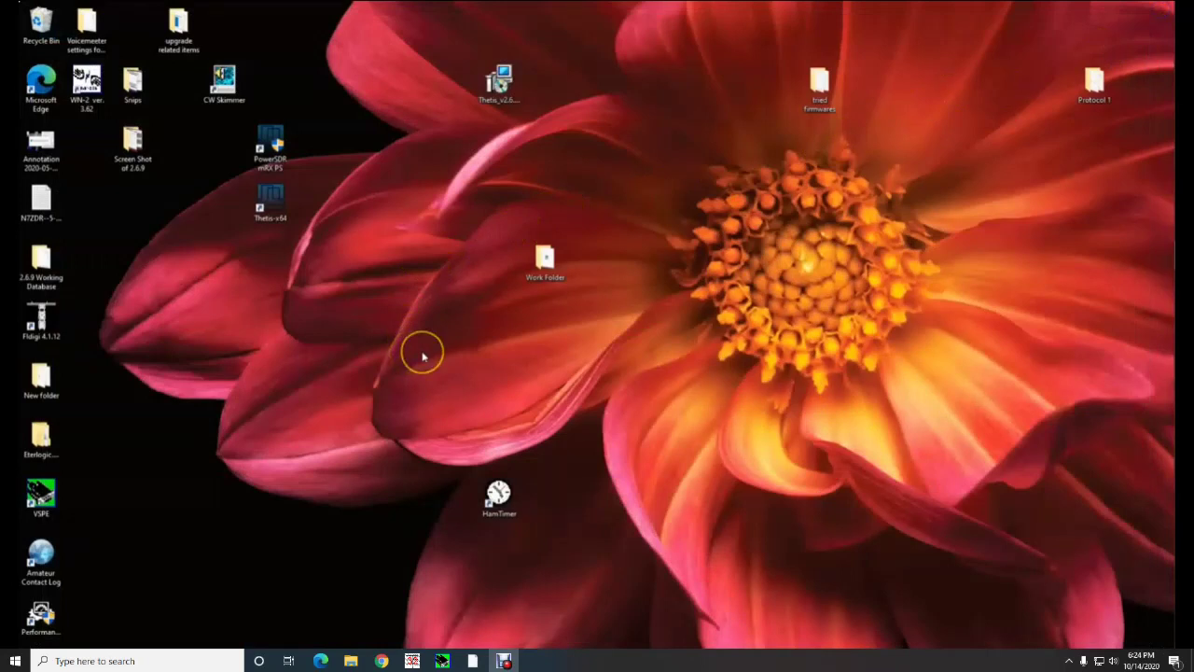
click(433, 359)
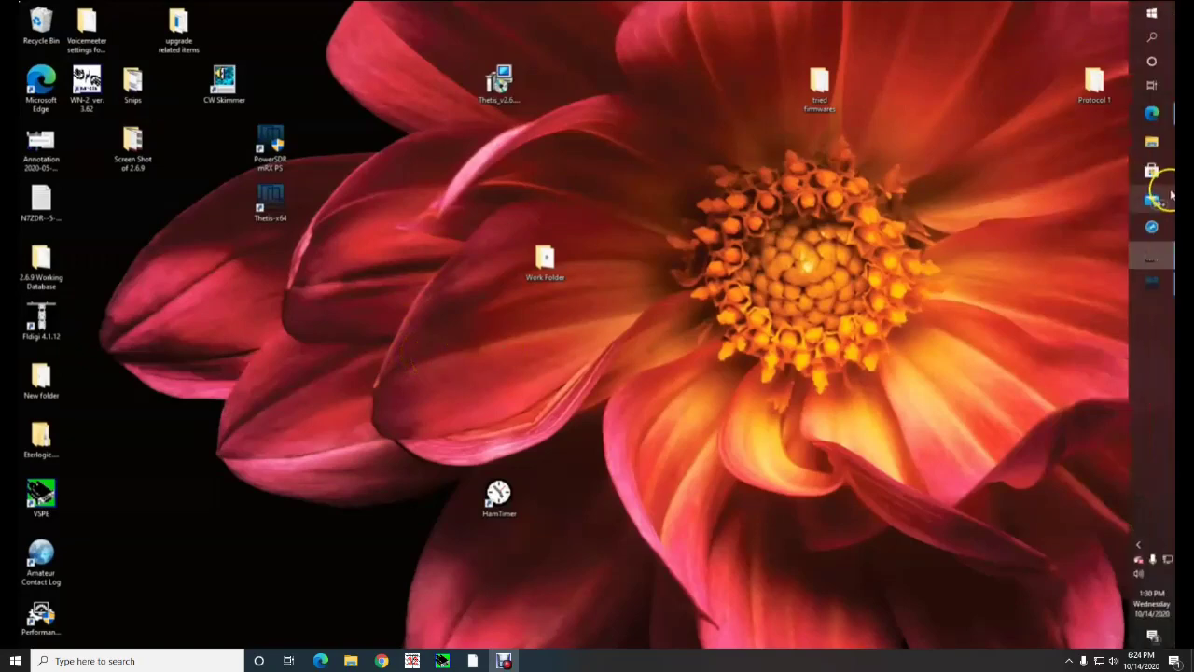
click(1040, 226)
click(1167, 63)
click(1152, 139)
click(1151, 200)
click(1151, 139)
click(1153, 114)
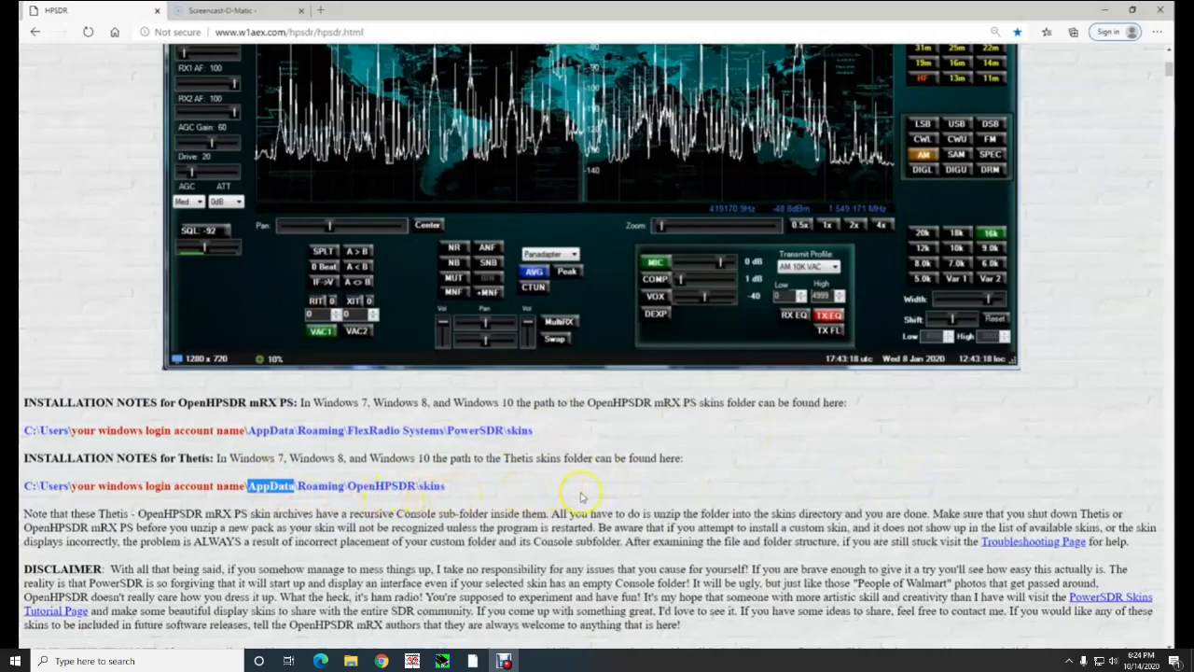
click(747, 483)
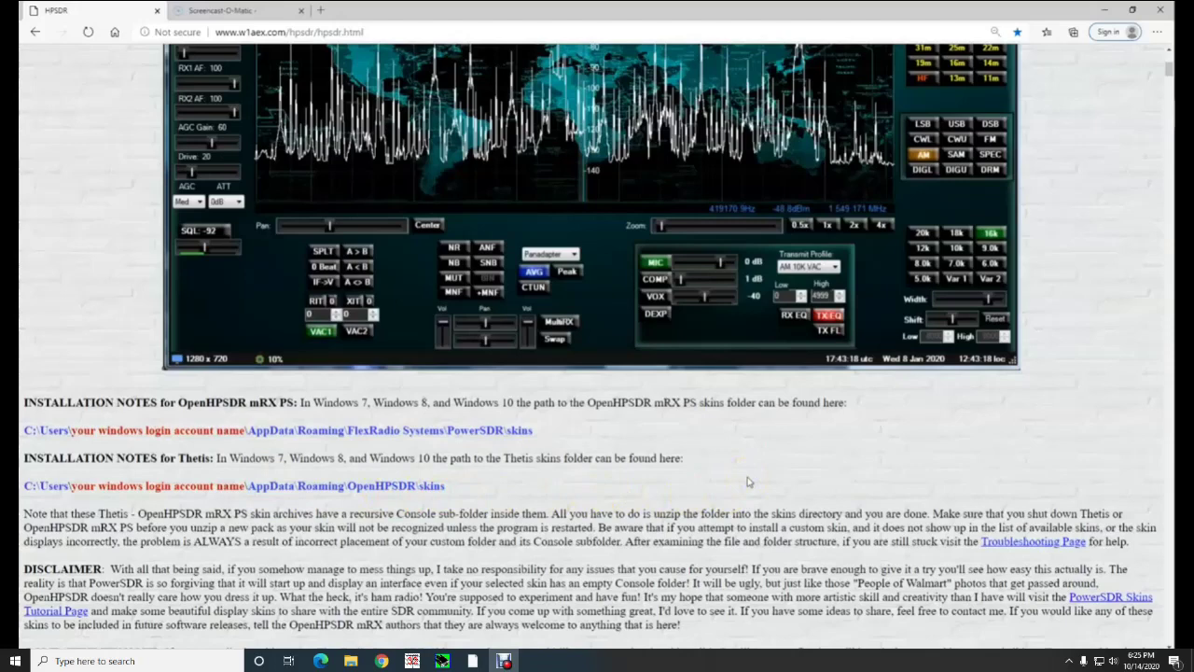
click(736, 466)
scroll(737, 466, down, 3)
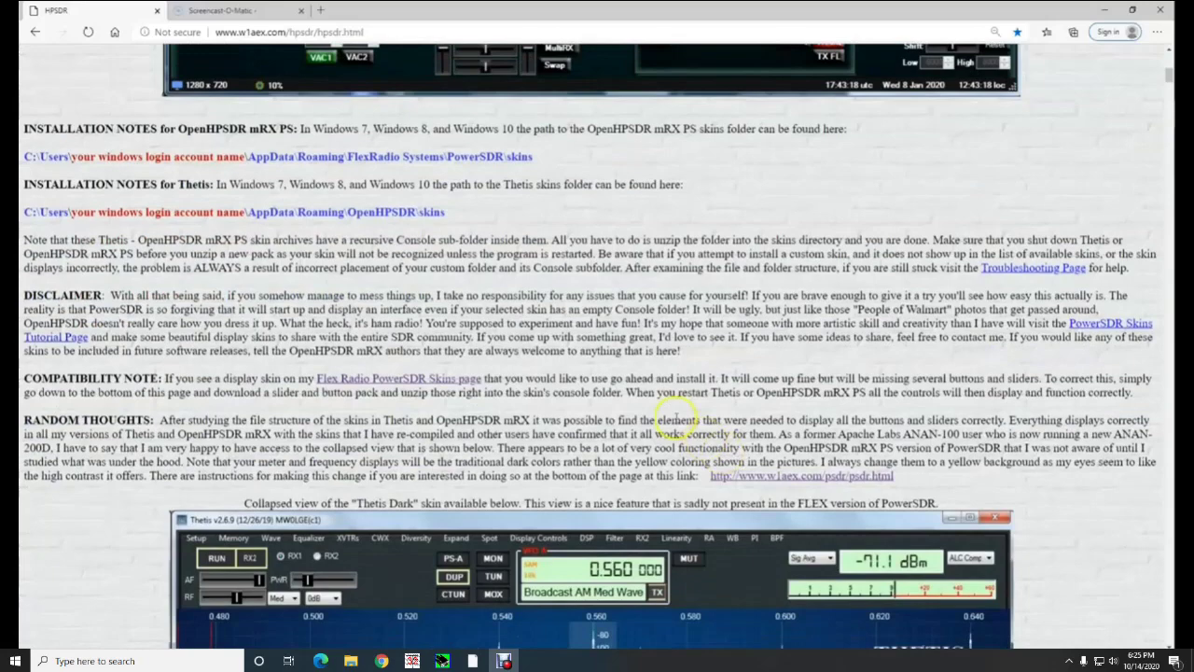
Step: Scroll past the Gray, Lite, Med and Dark skins to the W1AEX Camouflage Skin download link
click(740, 219)
scroll(740, 219, down, 6)
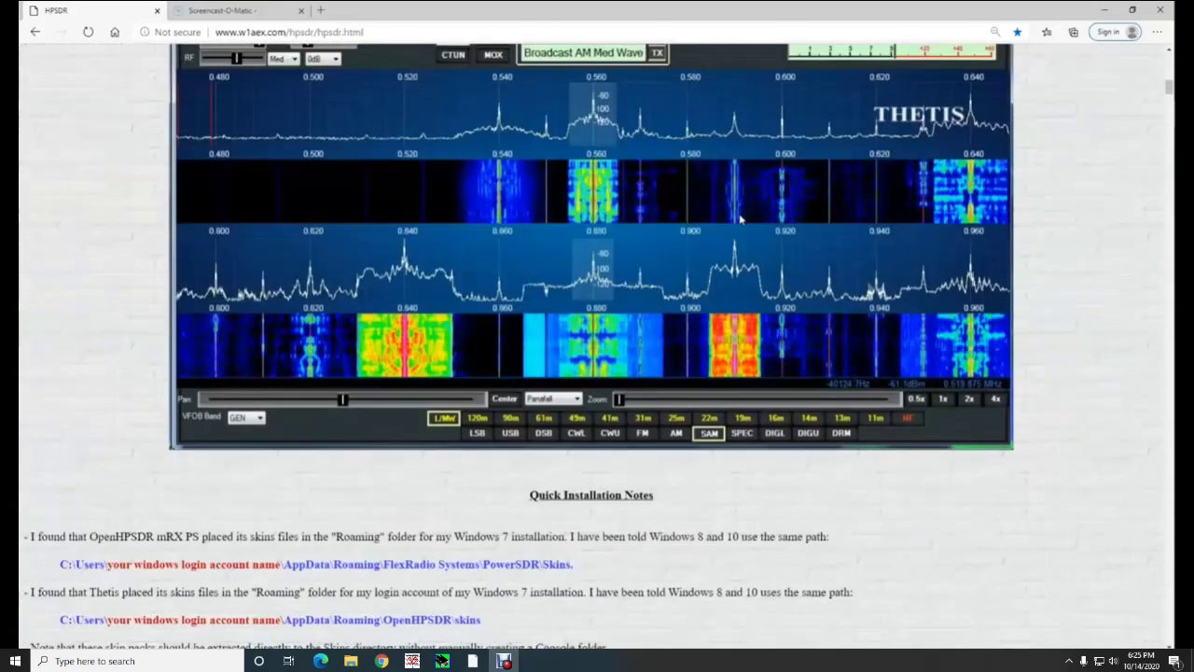
scroll(739, 213, up, 1)
scroll(741, 218, down, 5)
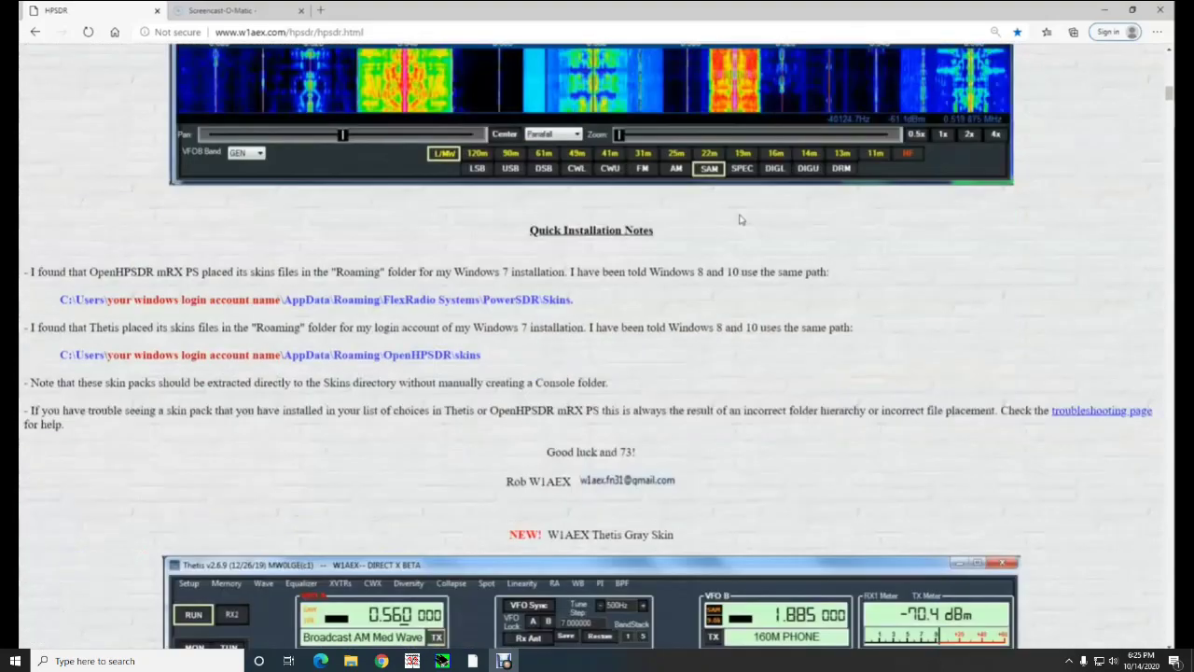
scroll(740, 219, down, 2)
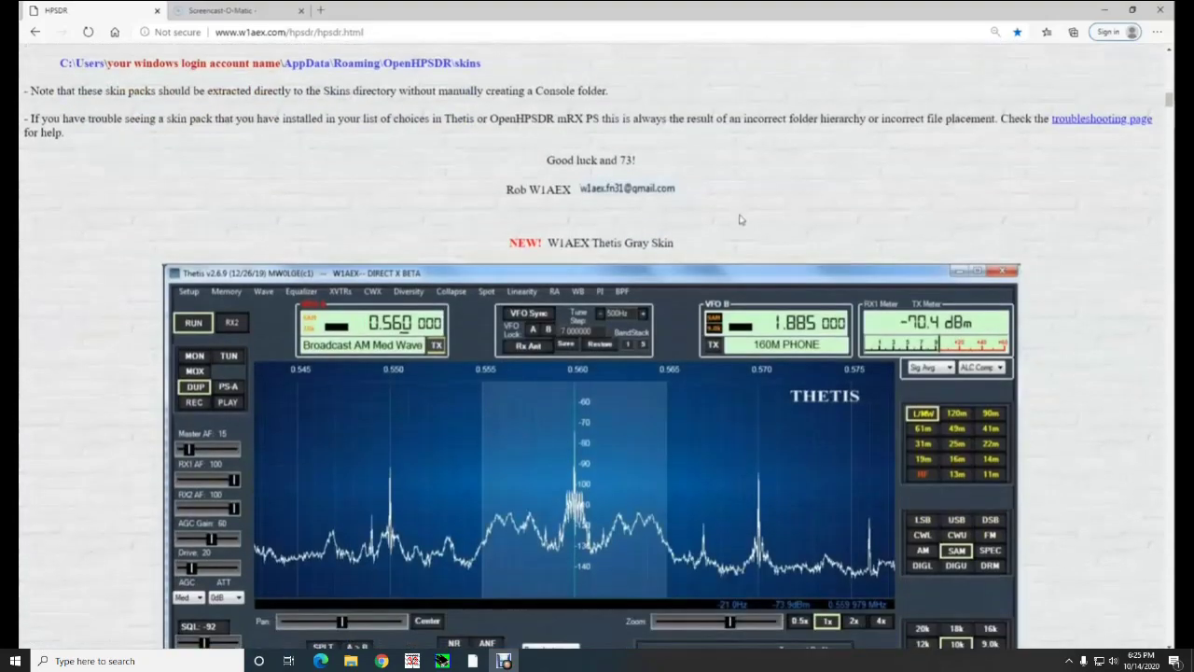
scroll(740, 219, down, 4)
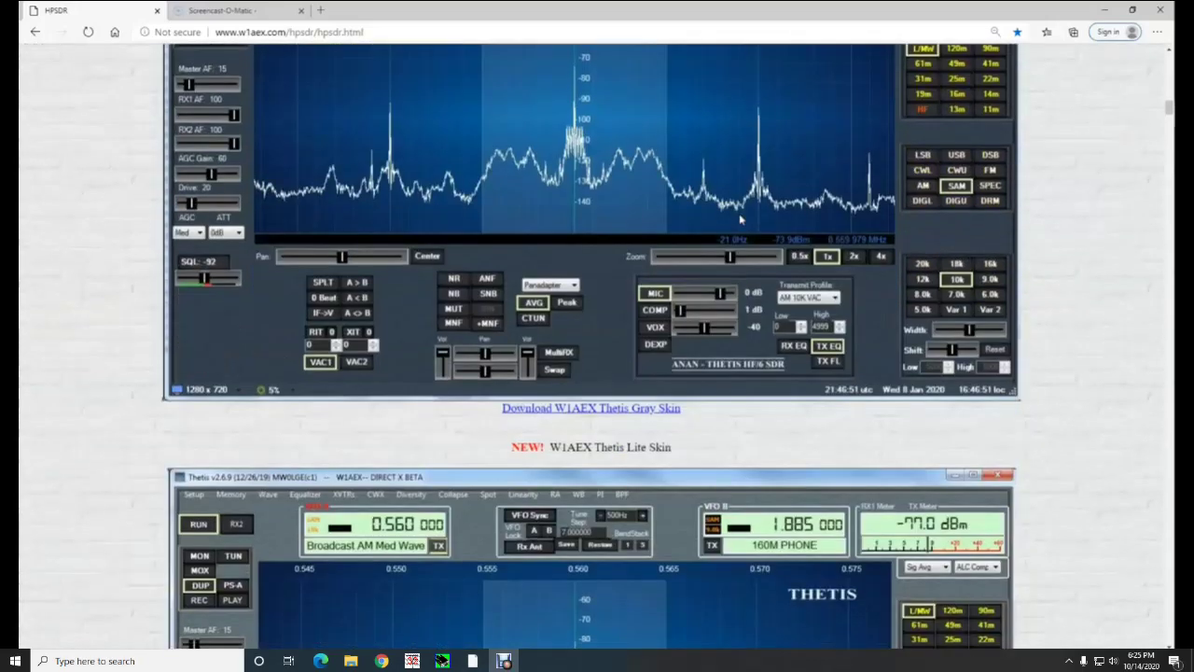
scroll(740, 219, down, 2)
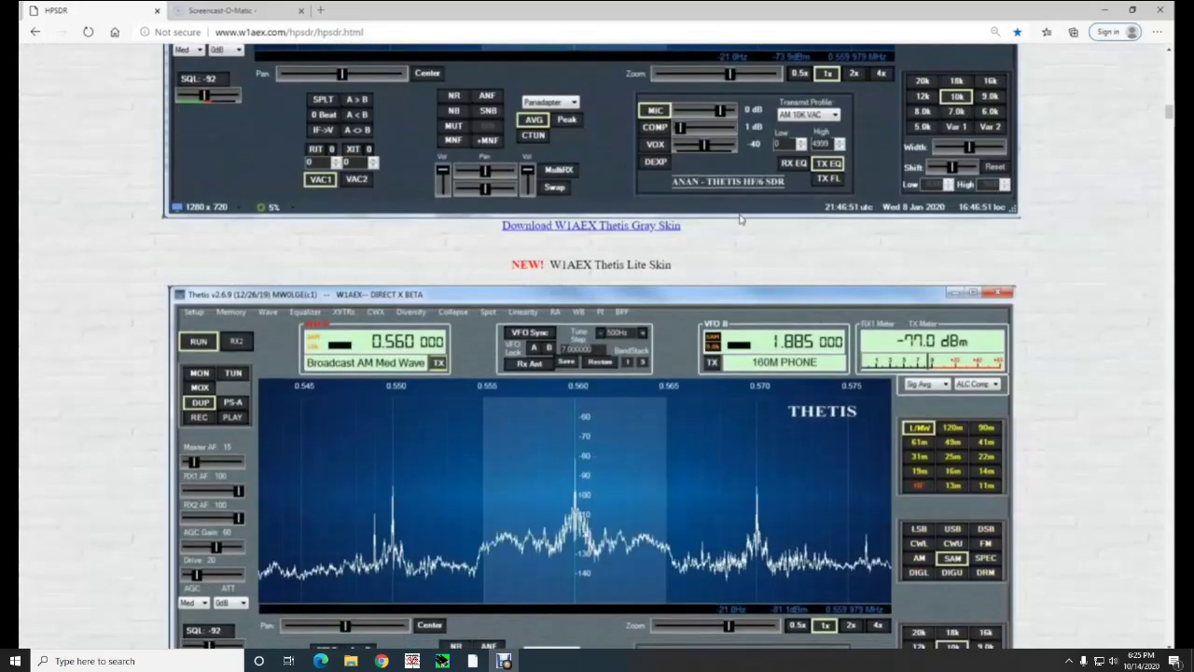
scroll(740, 219, down, 2)
scroll(740, 220, down, 2)
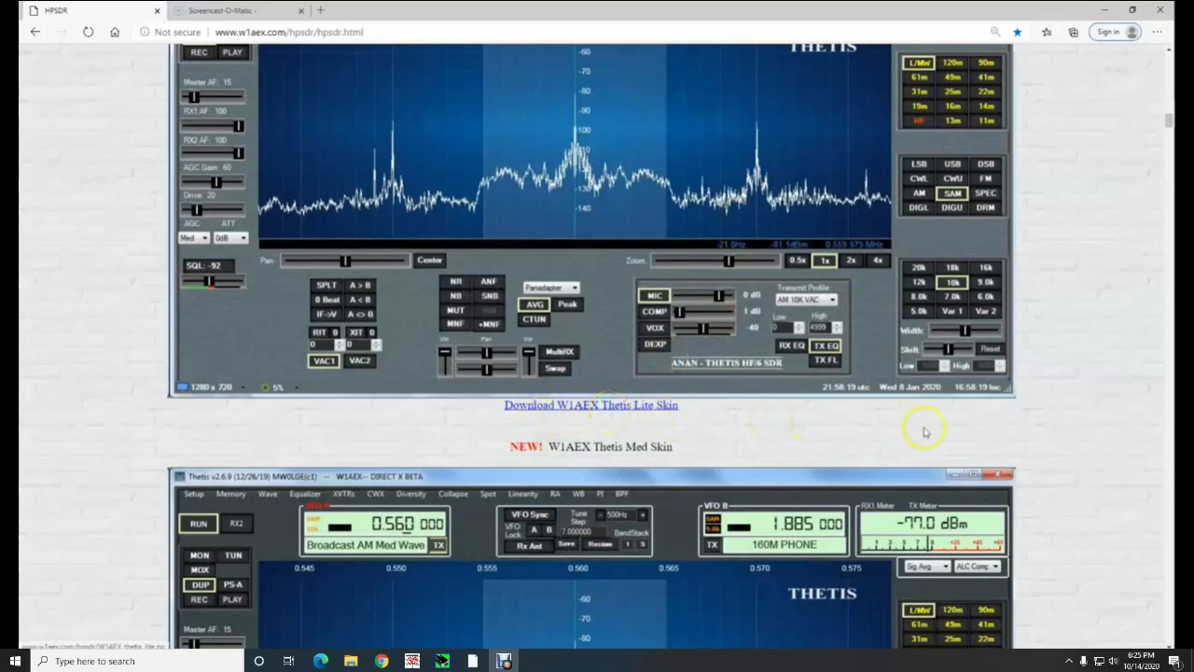
scroll(997, 435, down, 3)
scroll(997, 435, down, 8)
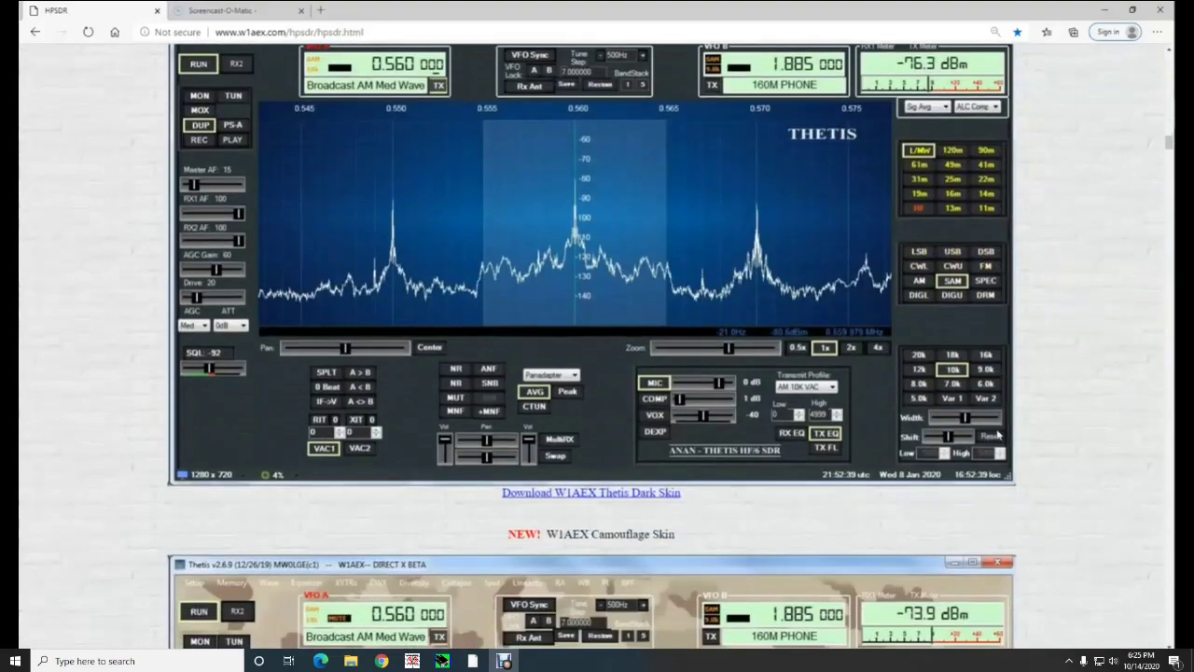
scroll(997, 434, down, 5)
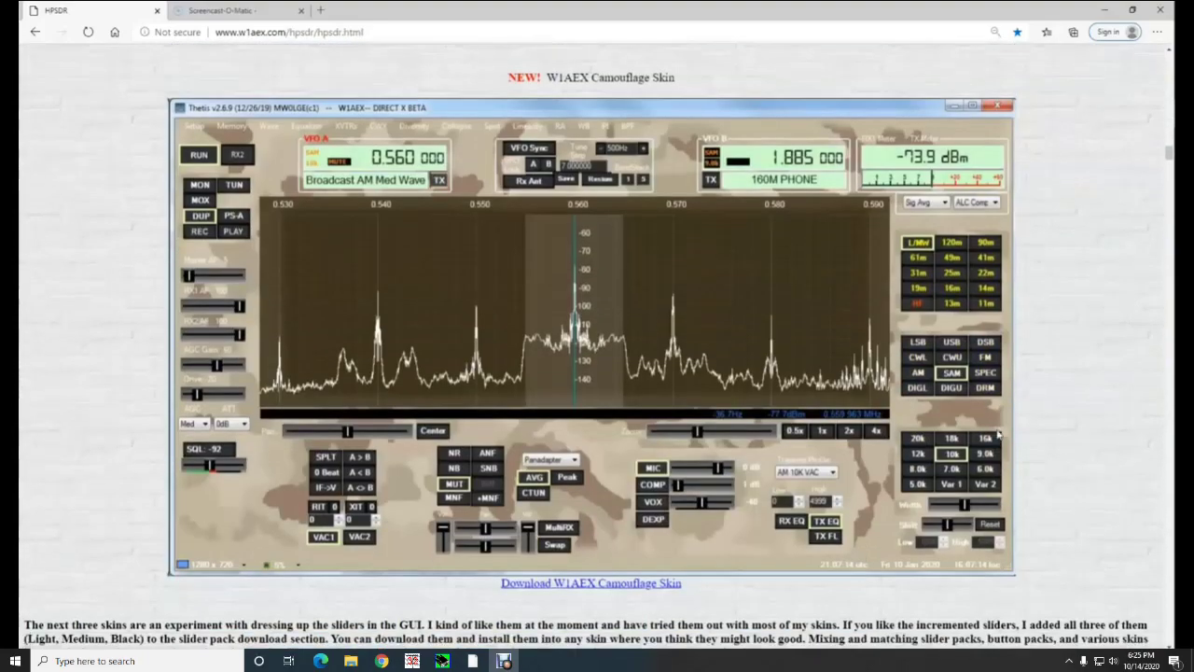
click(1055, 352)
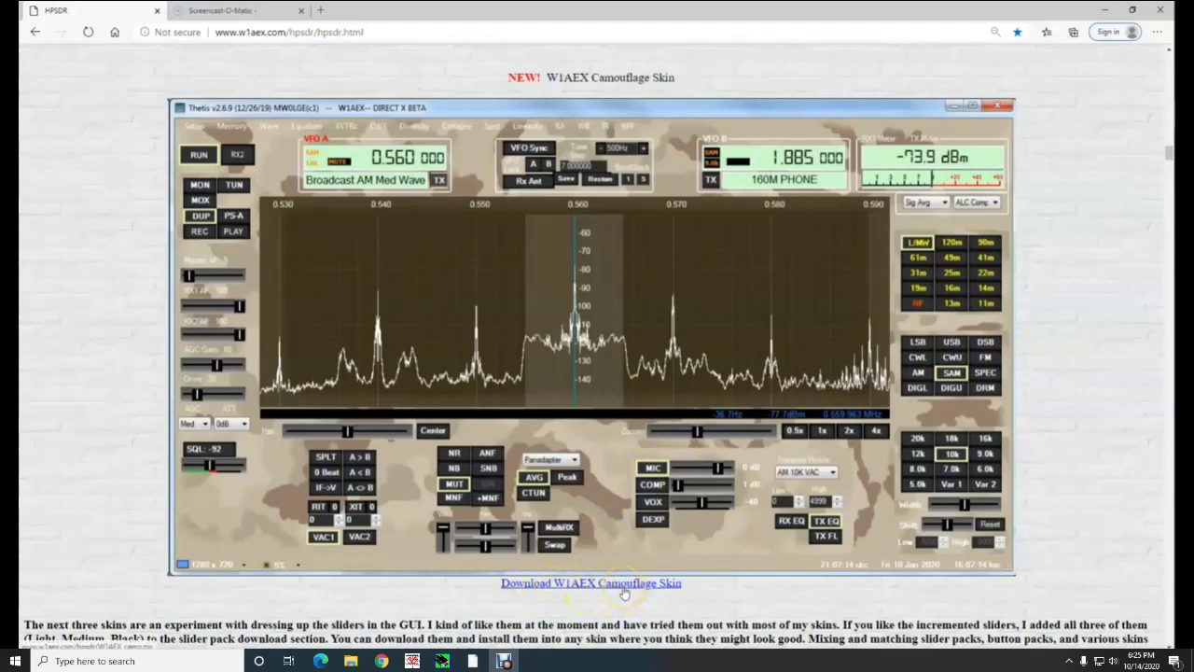
Step: Download W1AEX_camo.zip in Edge and open it in File Explorer
click(586, 586)
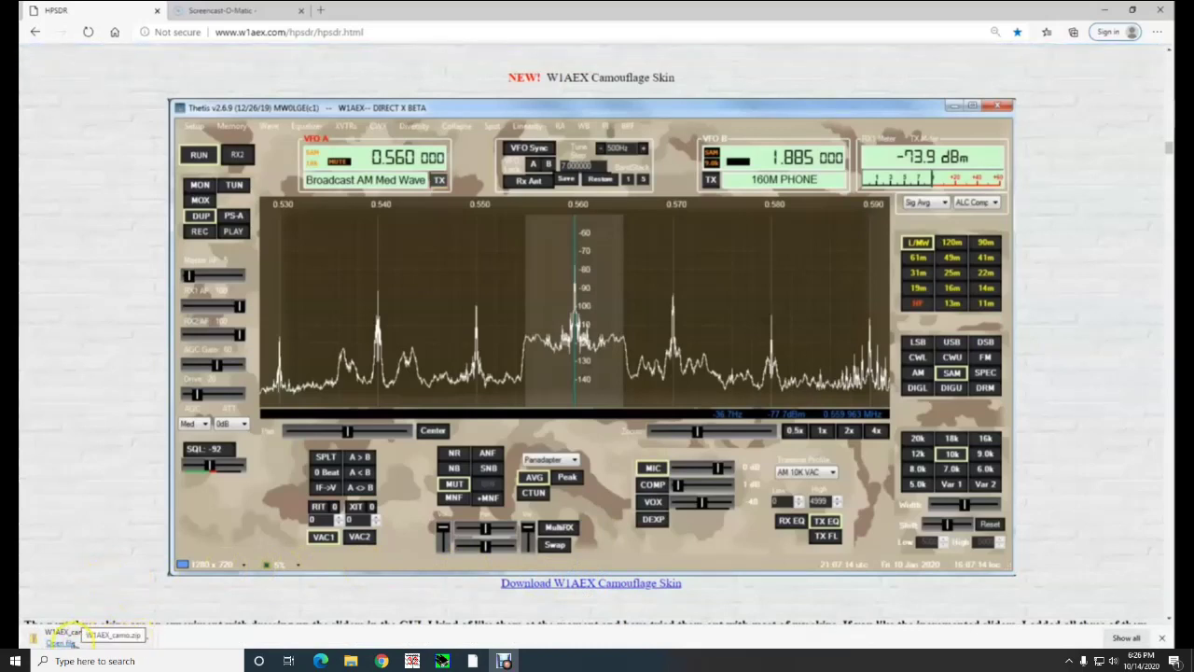
click(62, 642)
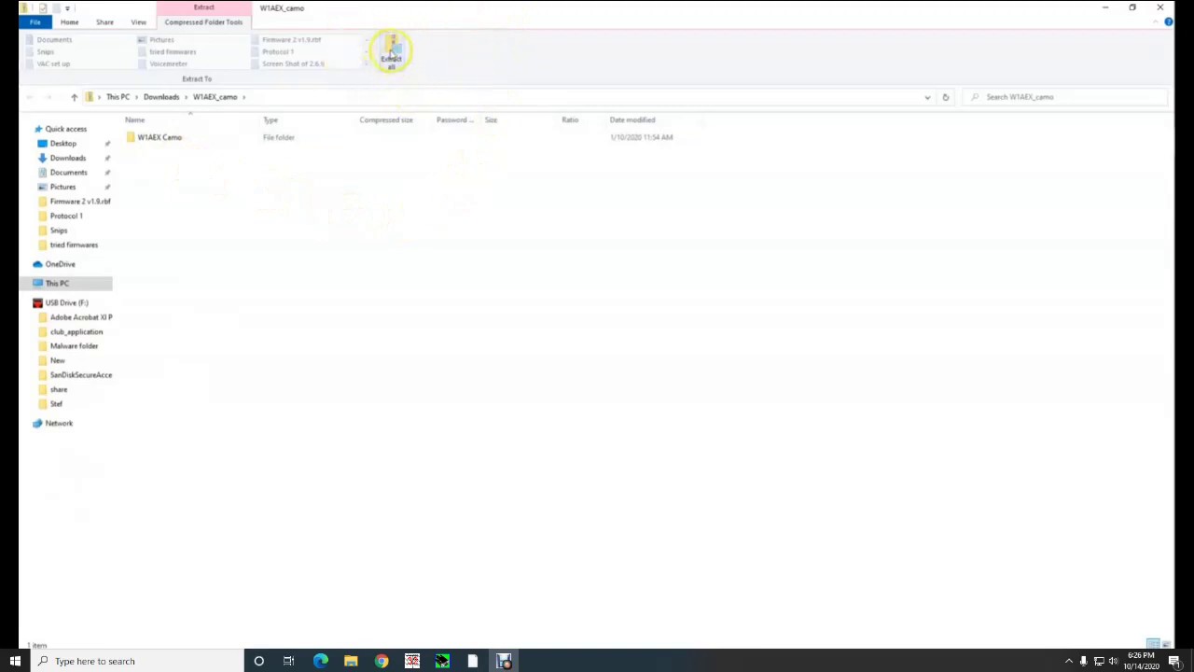
Step: Start extracting all files from the W1AEX_camo archive
click(392, 53)
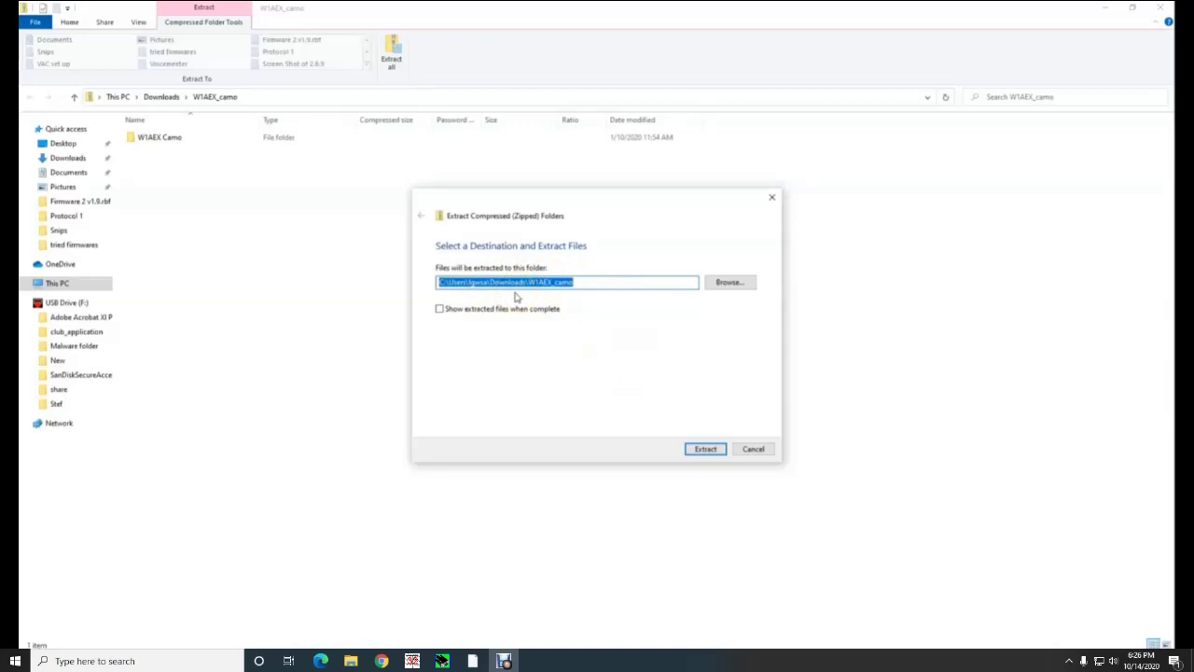
Step: Browse the extraction destination through This PC, OS (C:) and Users to the user's home folder
click(731, 285)
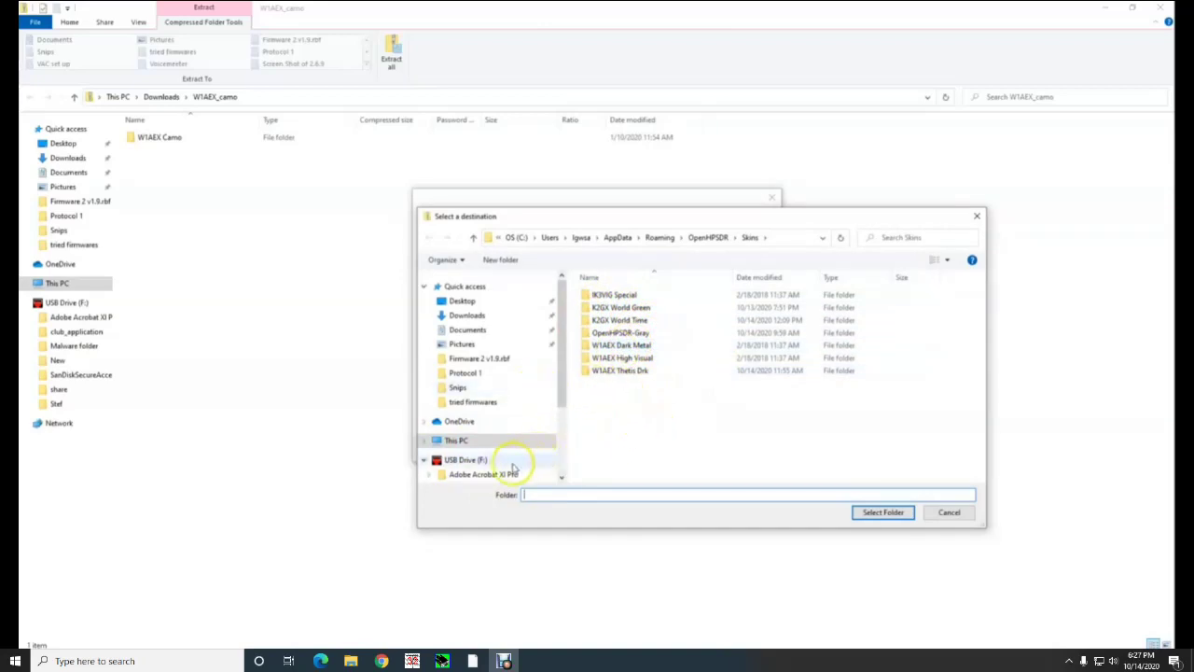
click(459, 441)
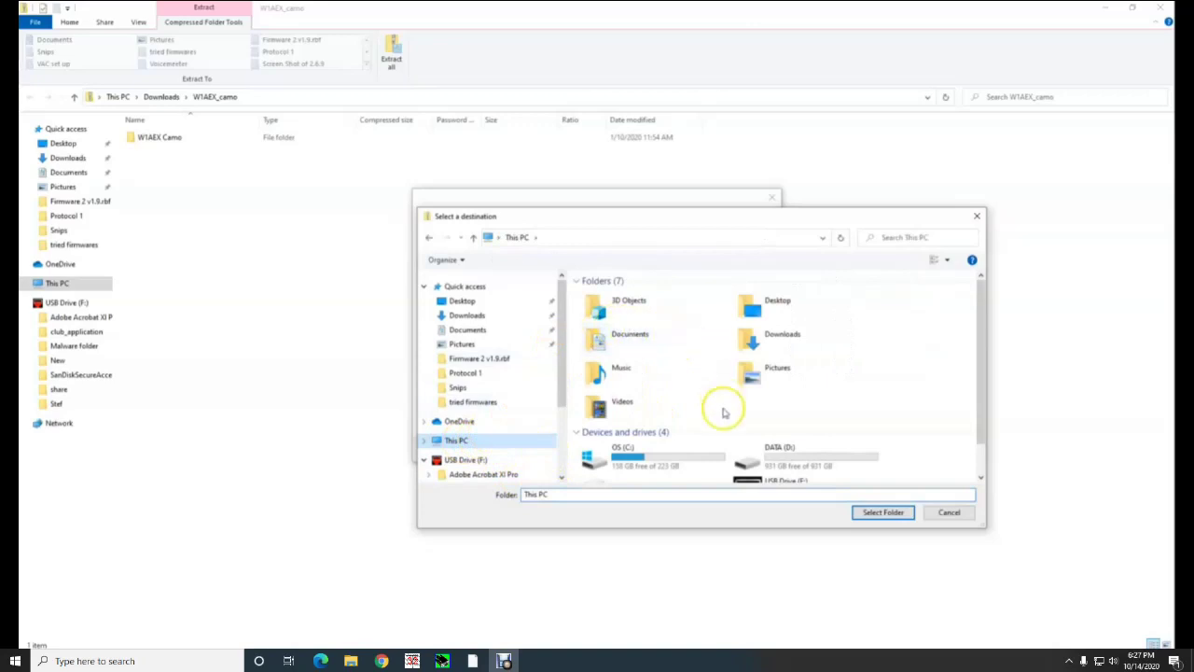
double_click(630, 457)
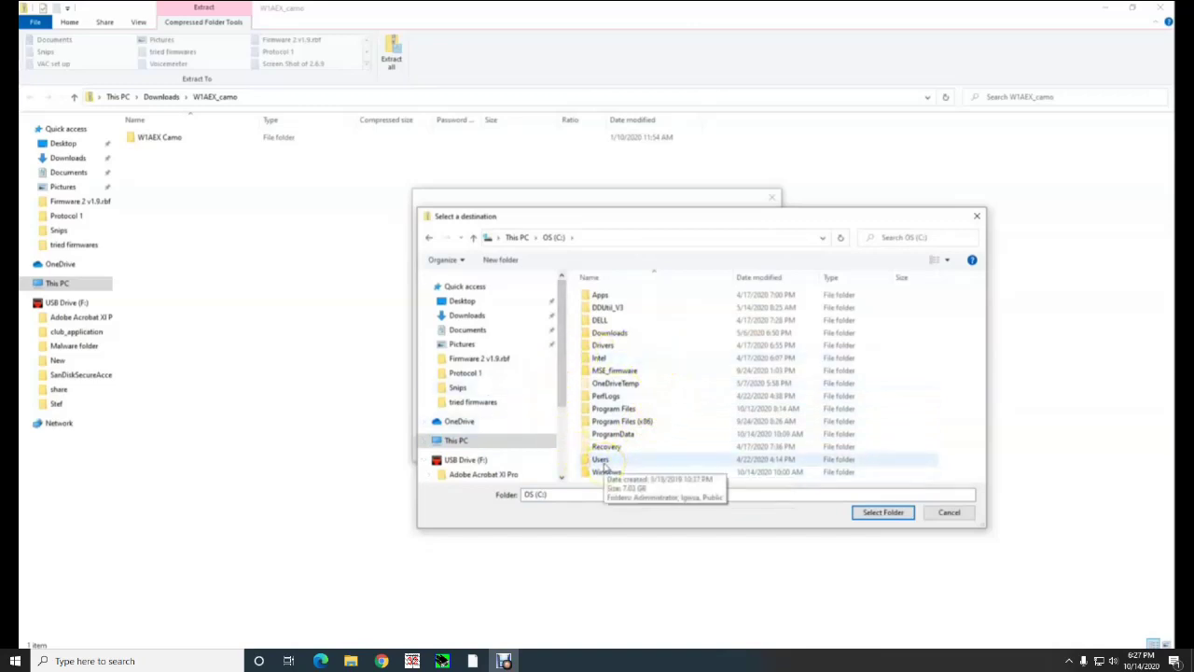
double_click(603, 461)
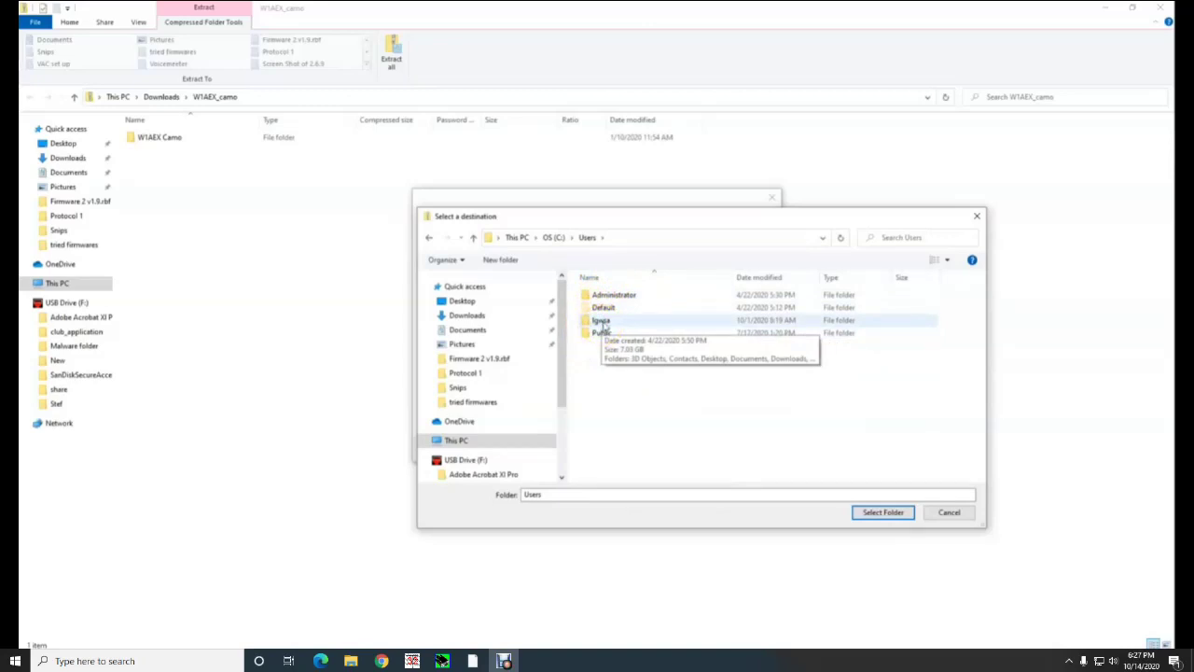
click(602, 322)
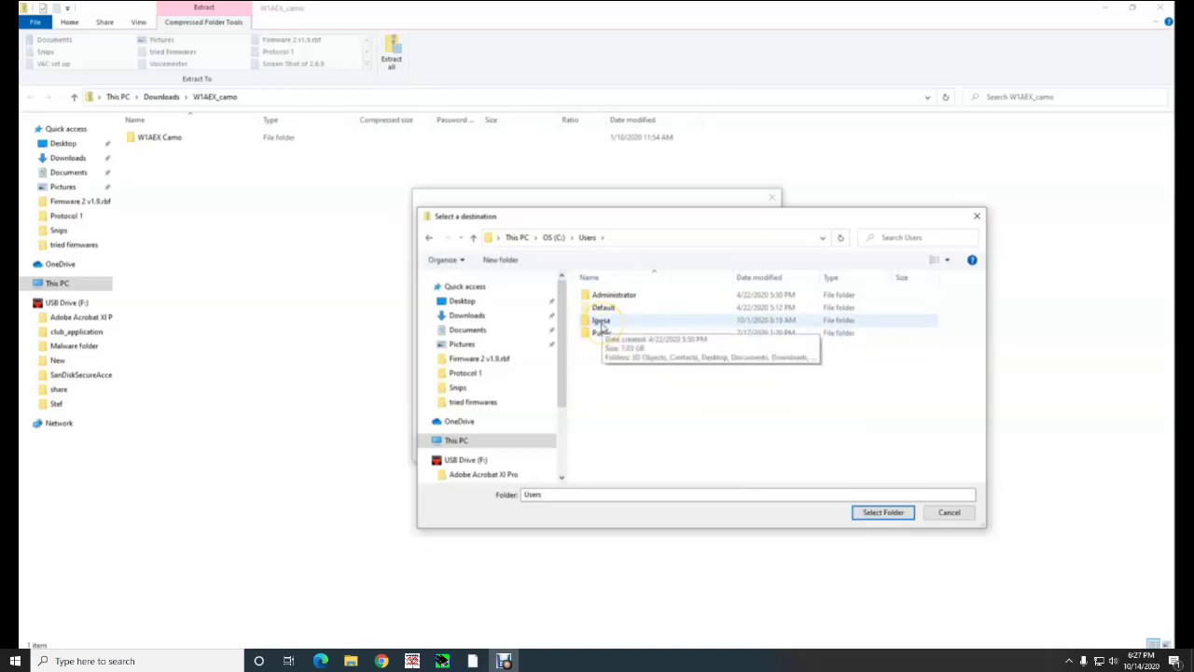
Step: Choose AppData\Roaming\OpenHPSDR\Skins as the folder to extract the skin into
double_click(602, 322)
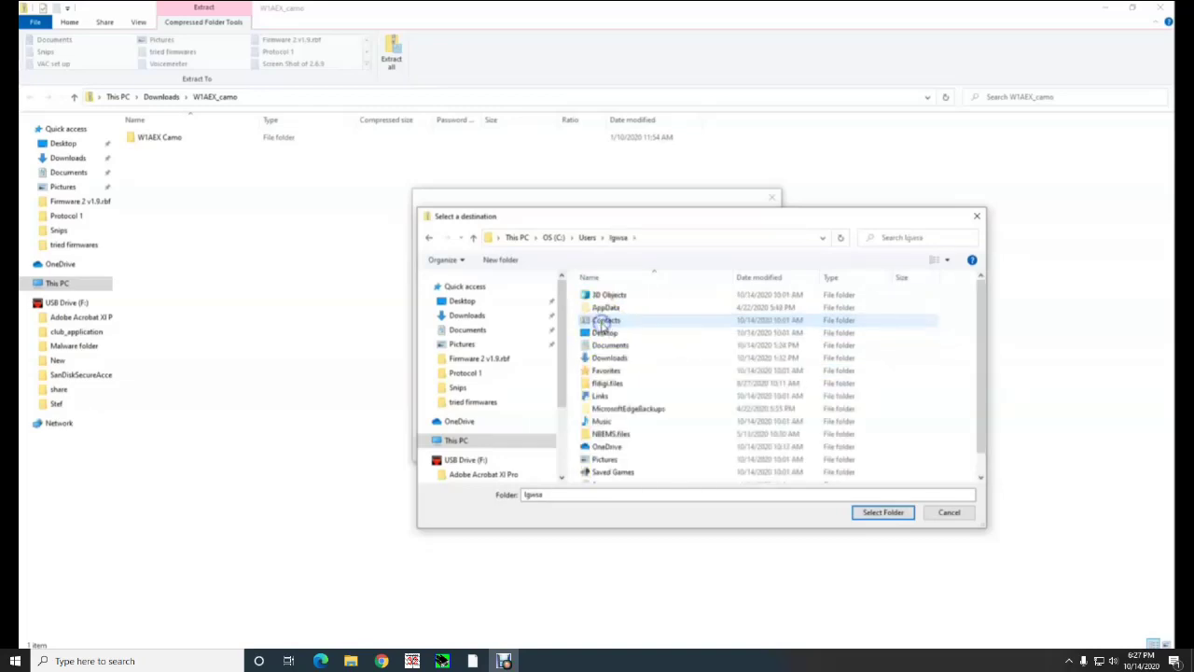
click(607, 304)
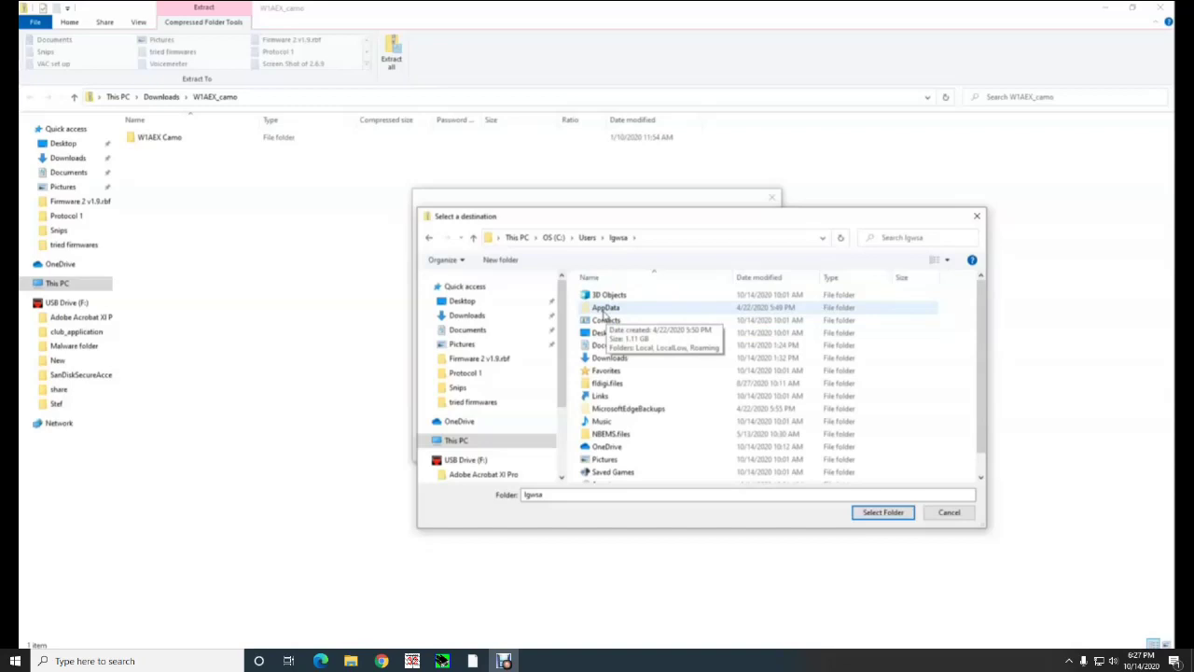
click(605, 309)
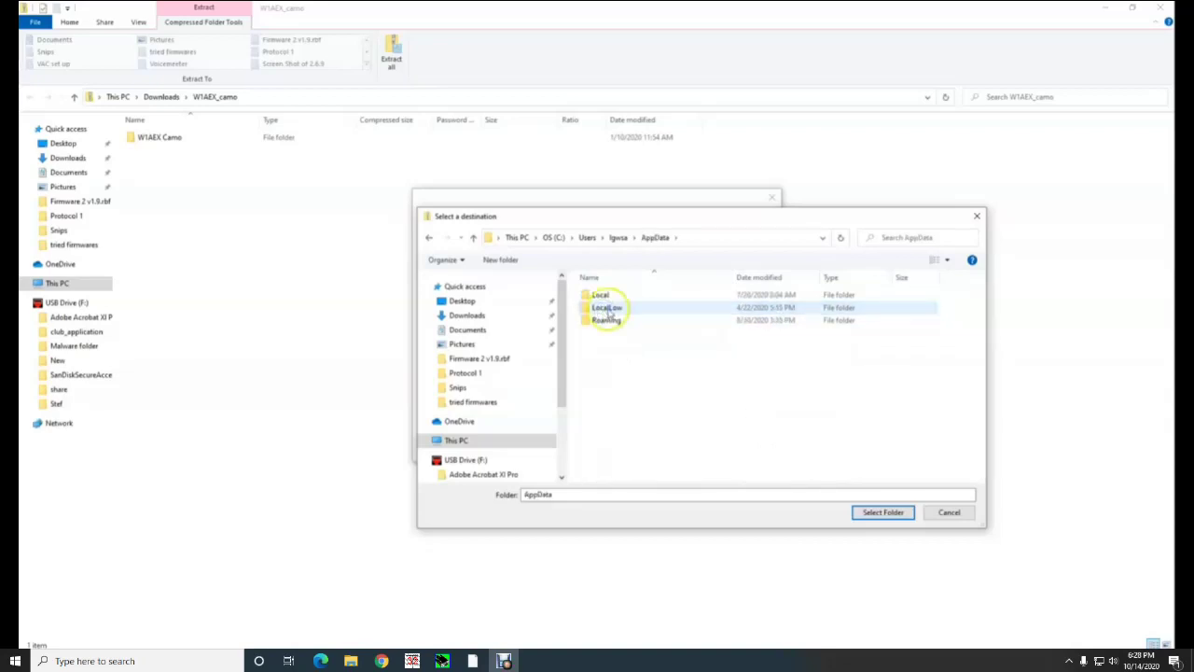
click(605, 308)
click(614, 320)
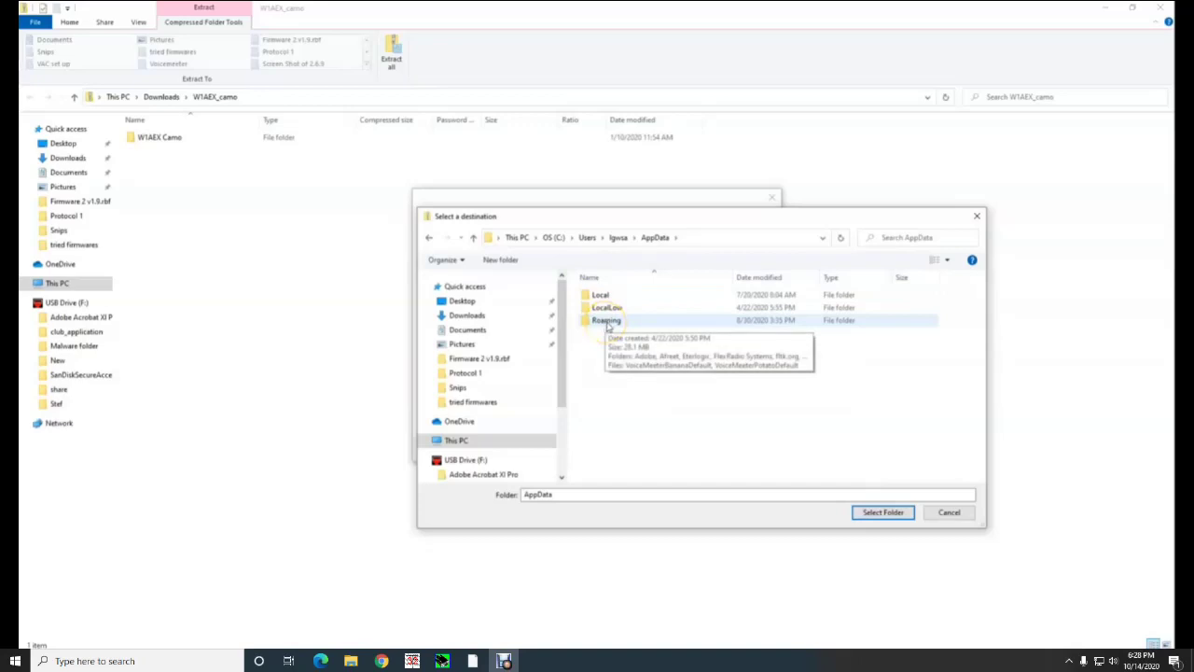
double_click(606, 321)
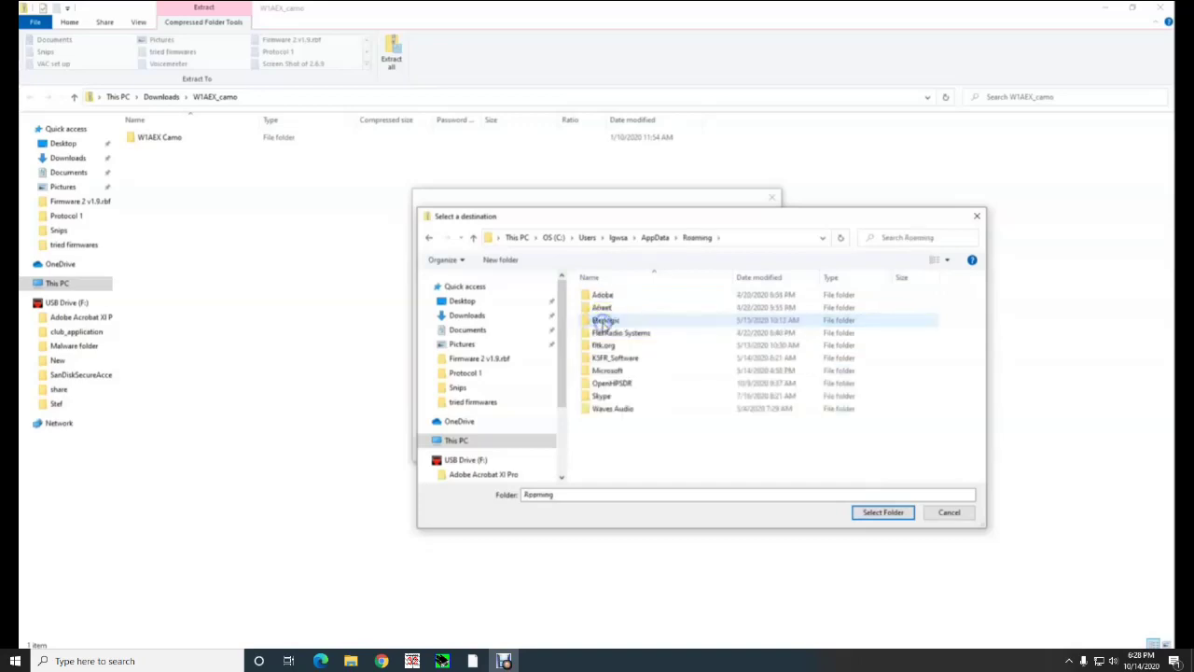
double_click(612, 383)
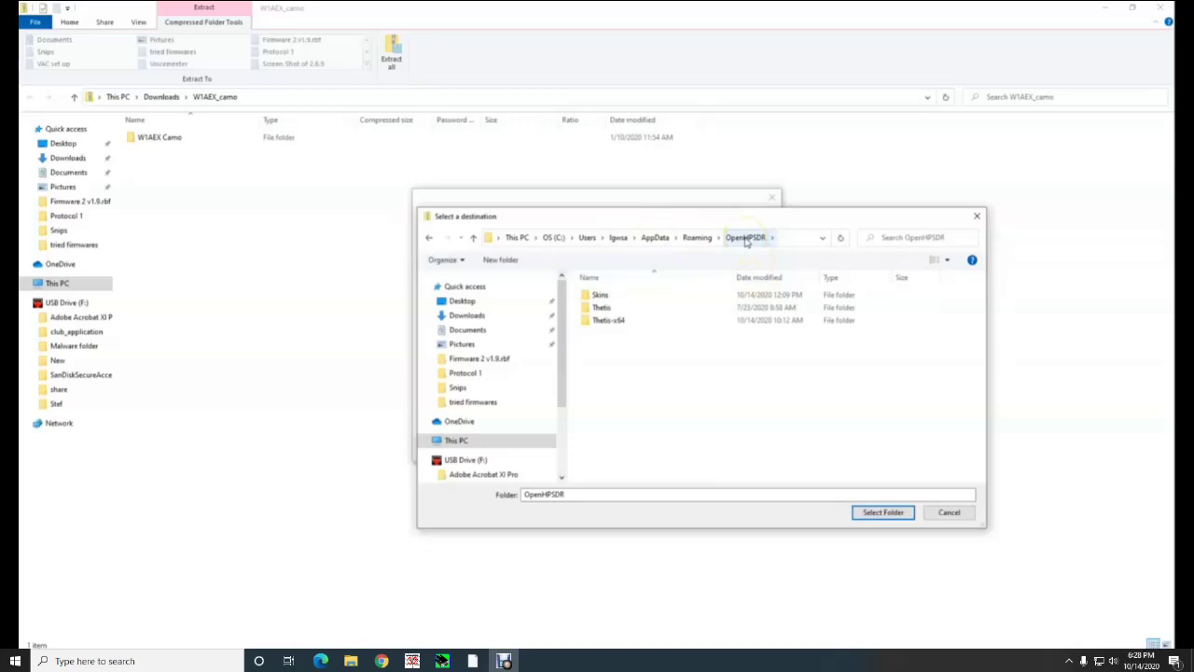
double_click(602, 296)
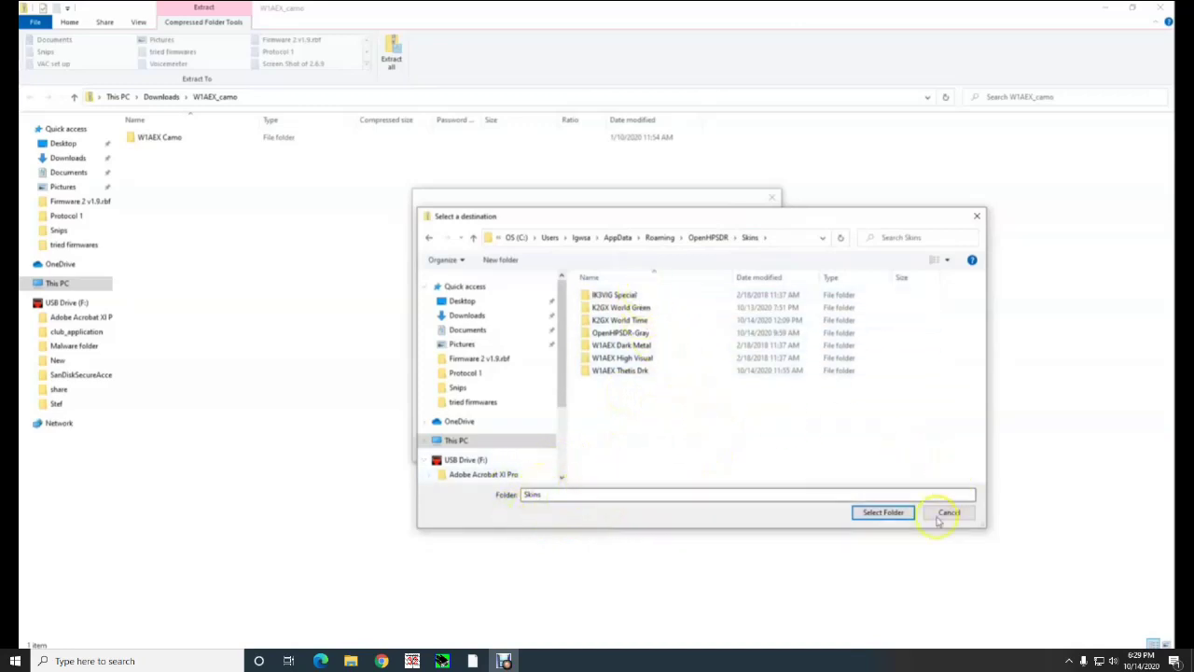
click(884, 515)
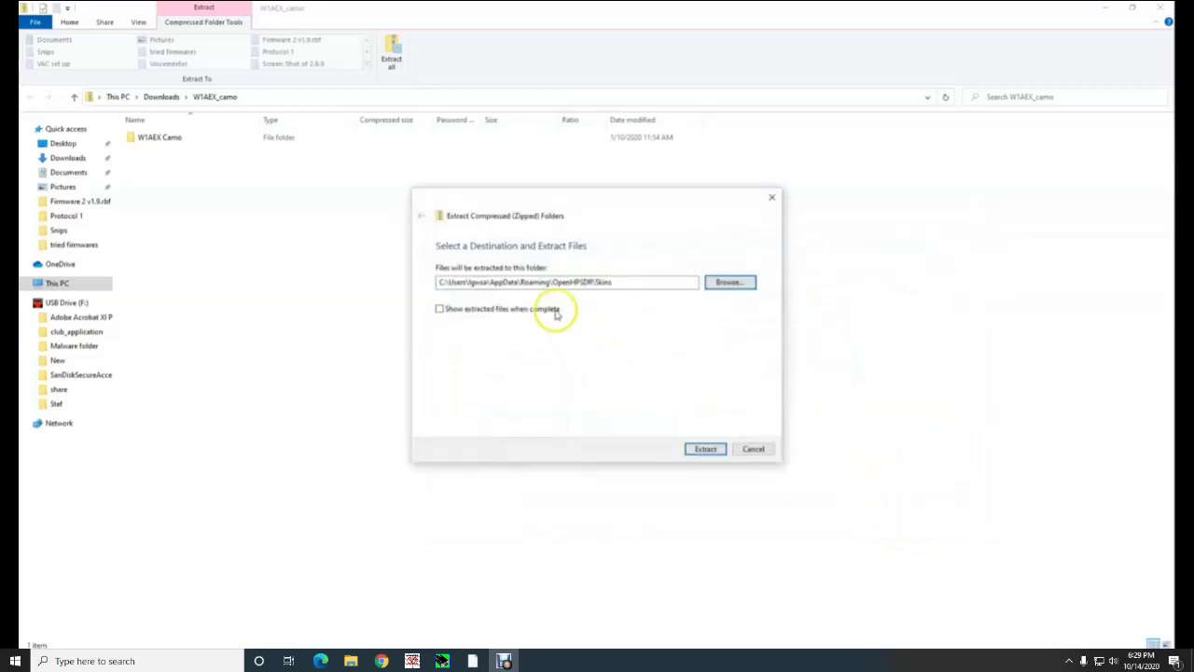
Step: Extract the archive's 452 items into the OpenHPSDR Skins folder
click(482, 287)
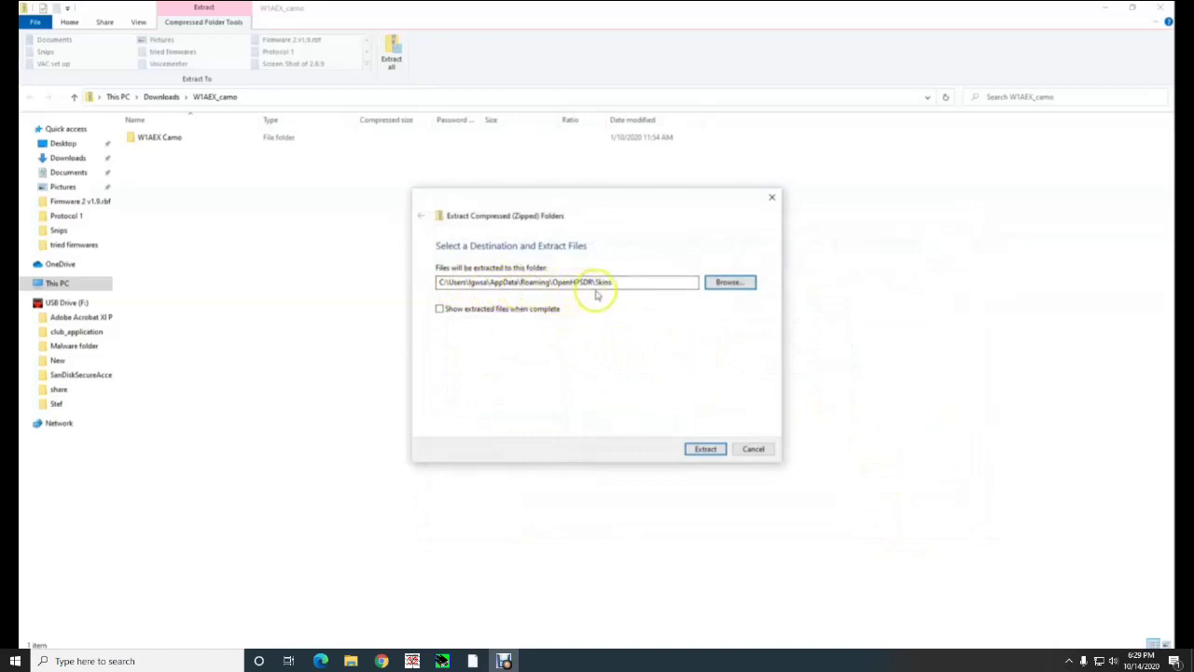
click(709, 451)
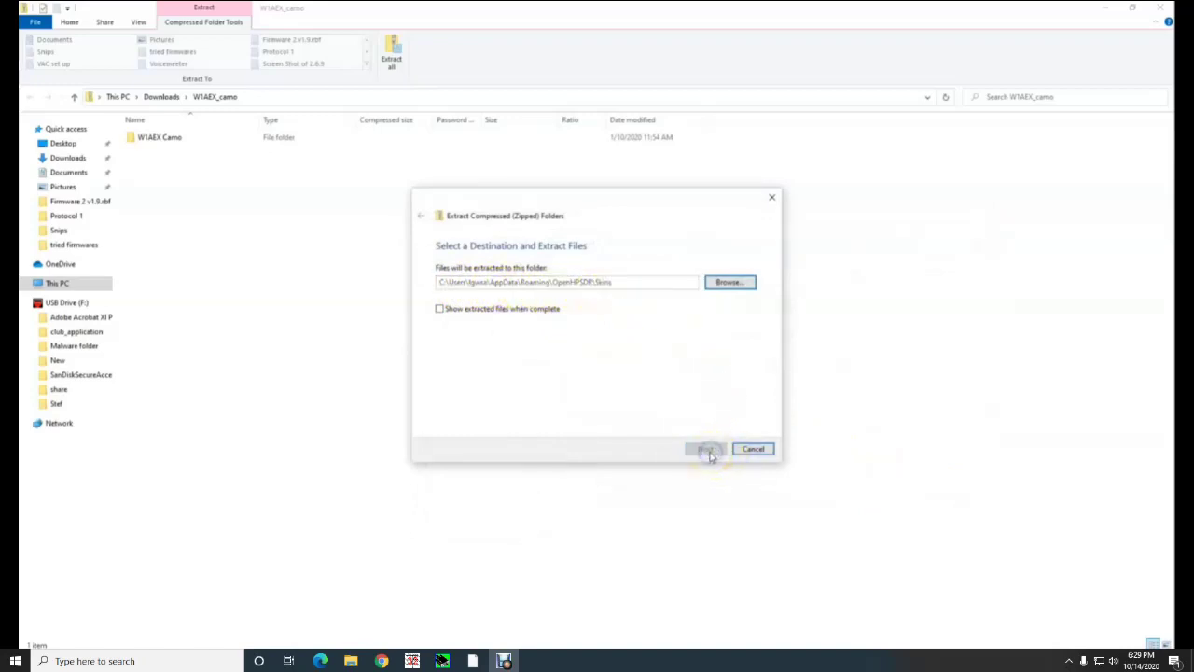
click(587, 396)
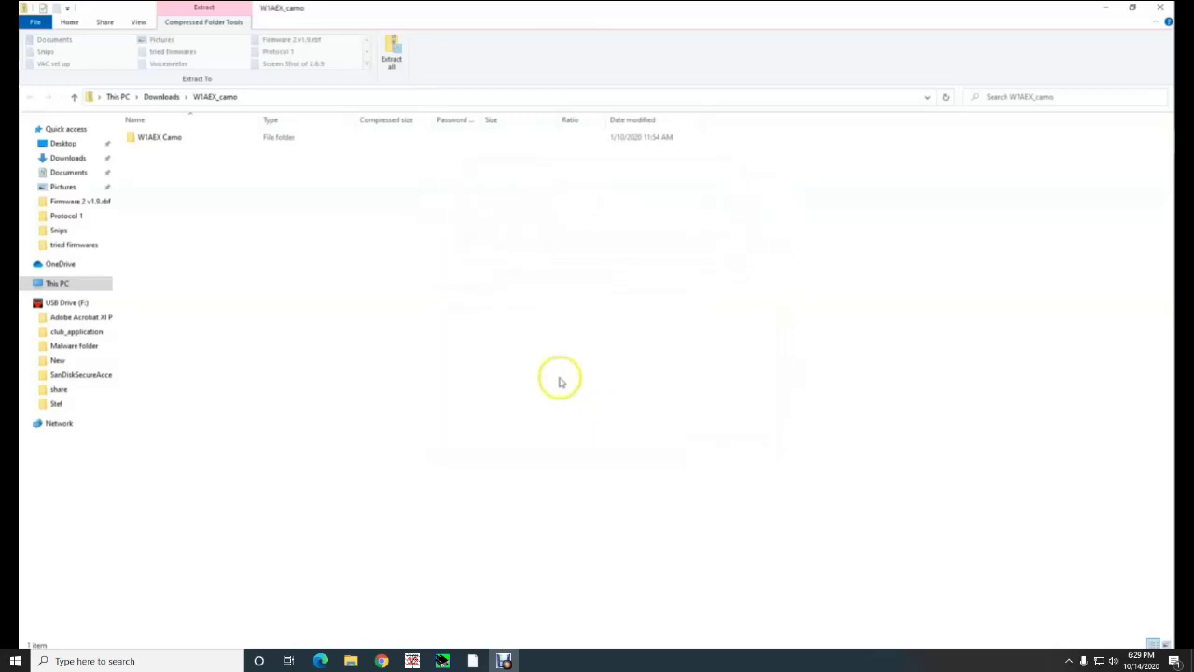
Step: Close Explorer, minimize Edge, then close Thetis and relaunch it from the Thetis-x64 shortcut
click(1161, 9)
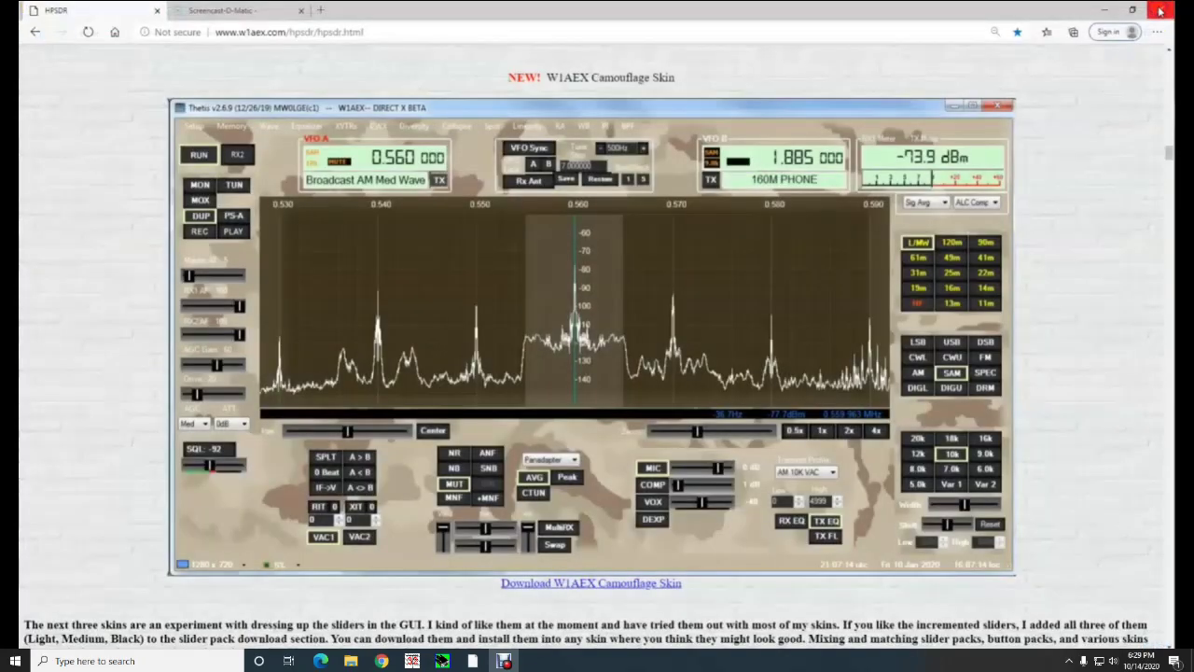
click(1105, 11)
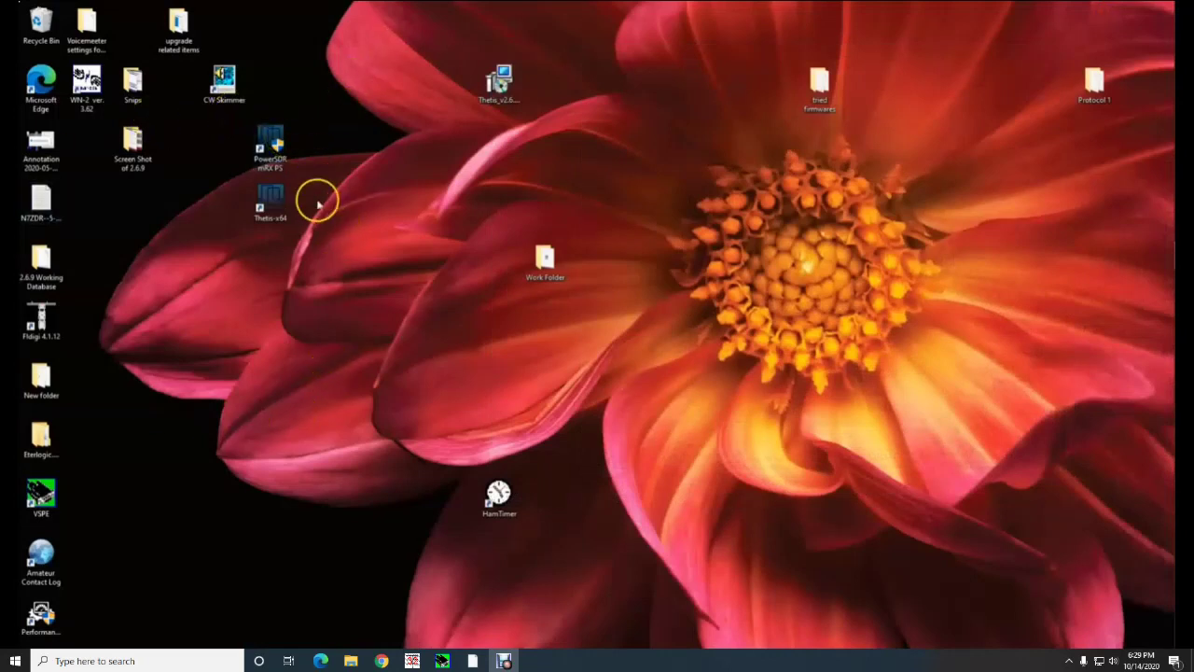
mouse_move(1165, 315)
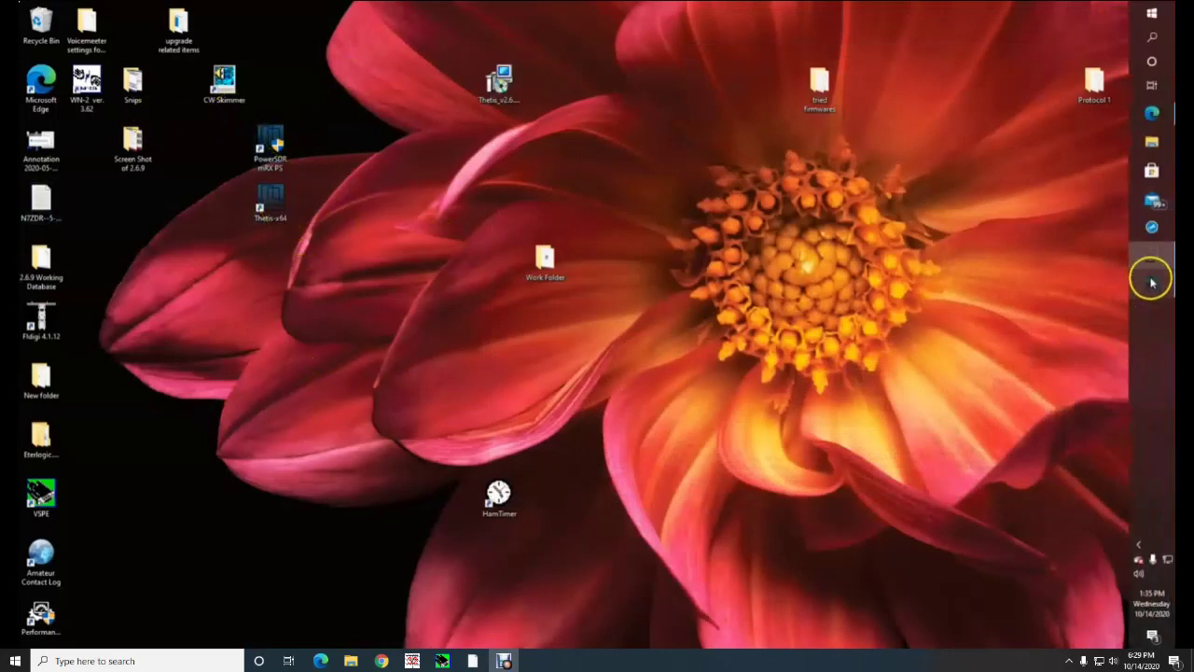
mouse_move(1152, 282)
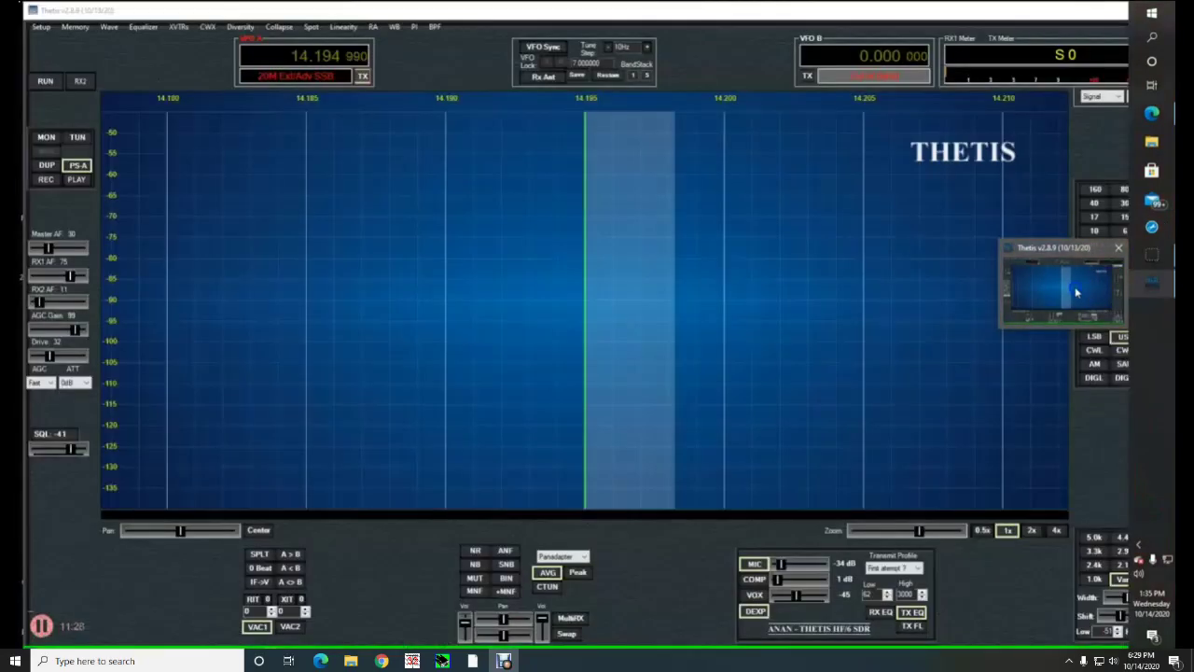
click(1076, 293)
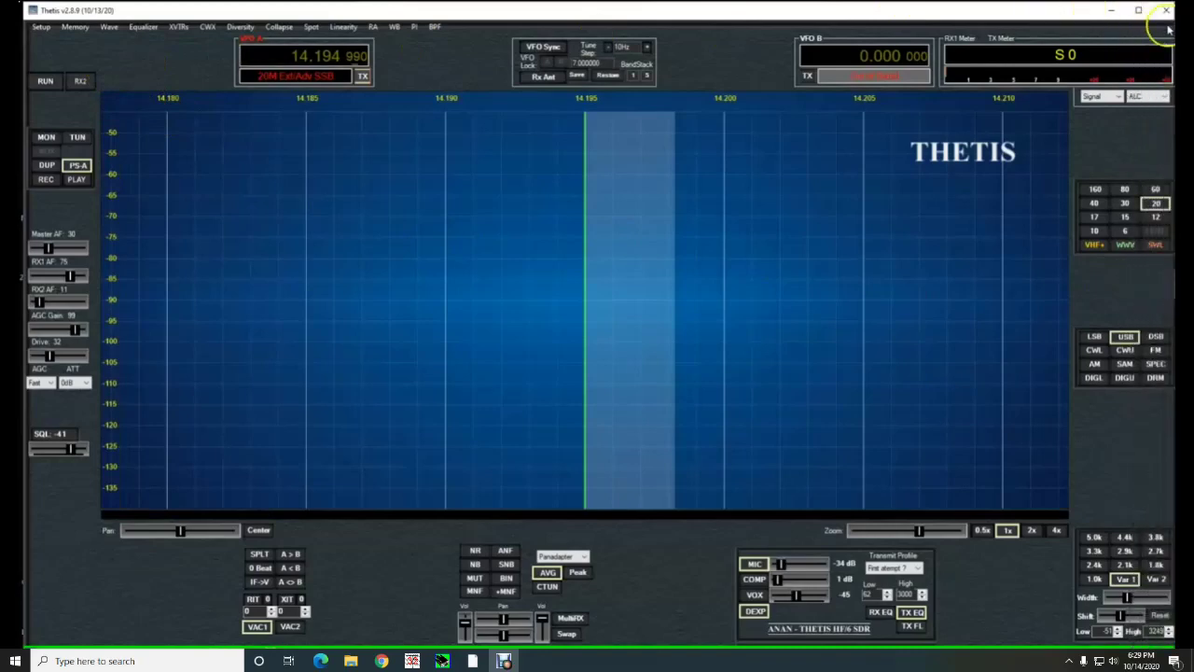
click(1166, 11)
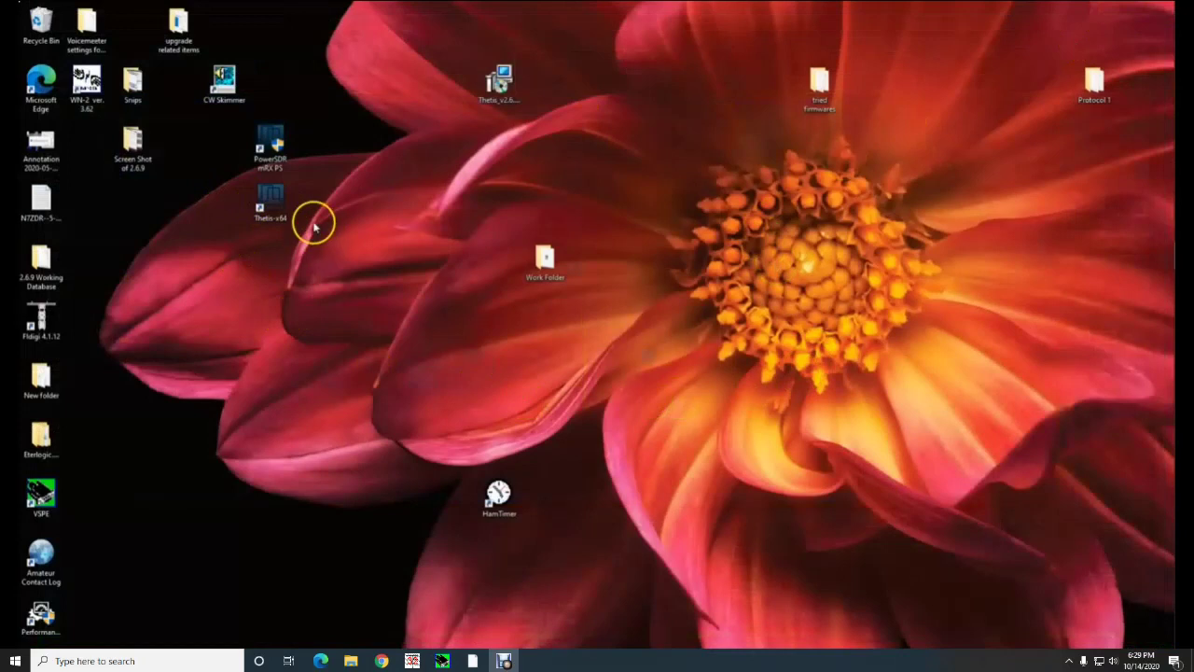
click(270, 199)
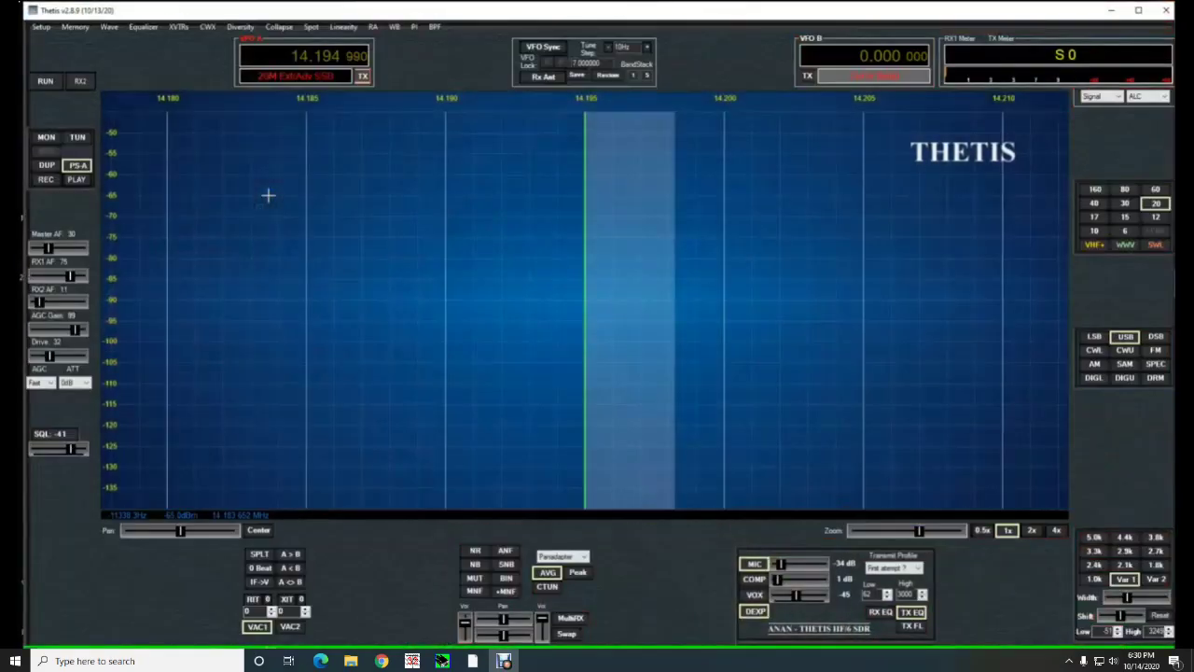
Step: Pick W1AEX Camo from the Skins list in Setup's Appearance settings and apply it
click(43, 31)
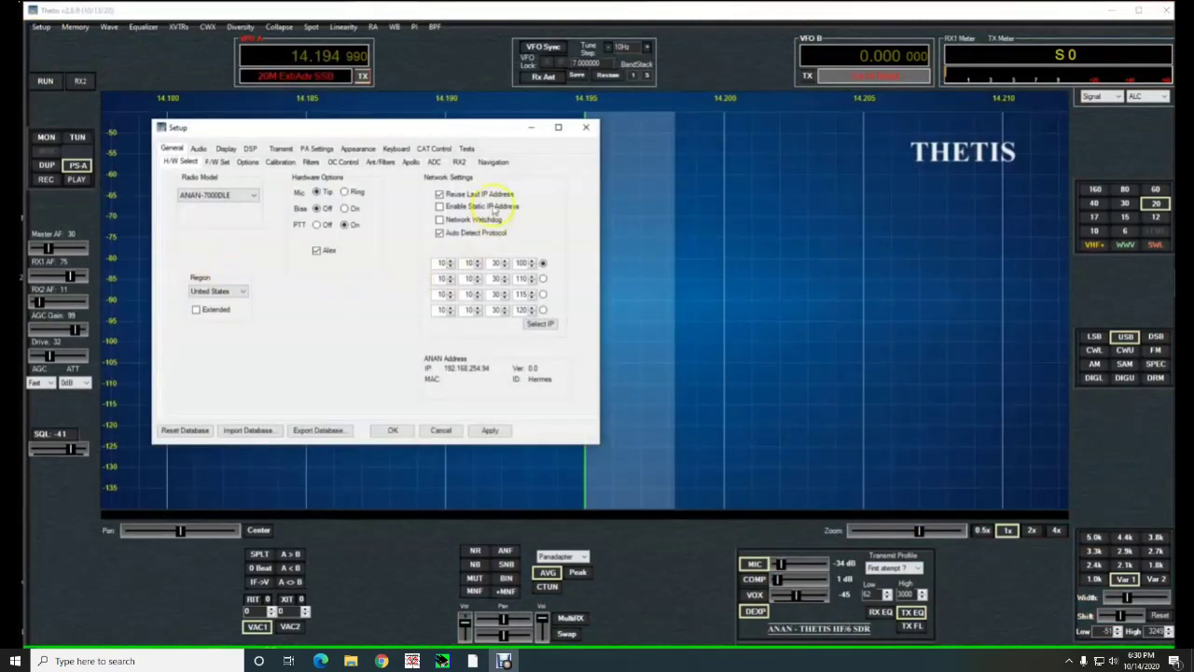
click(358, 149)
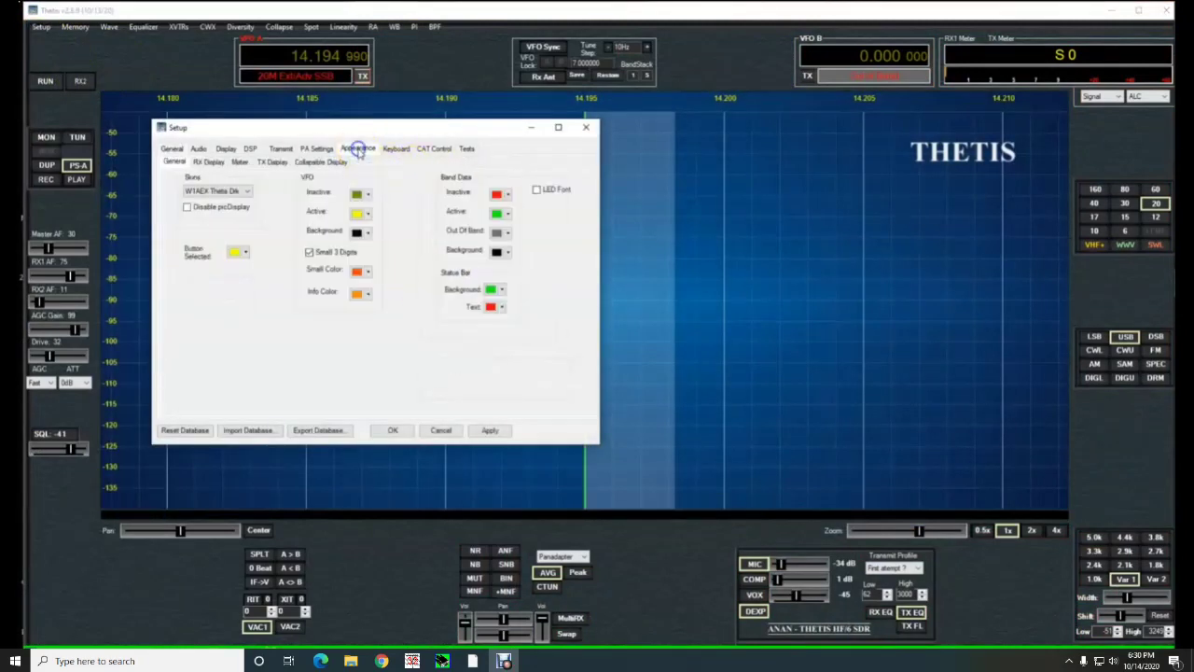
click(249, 192)
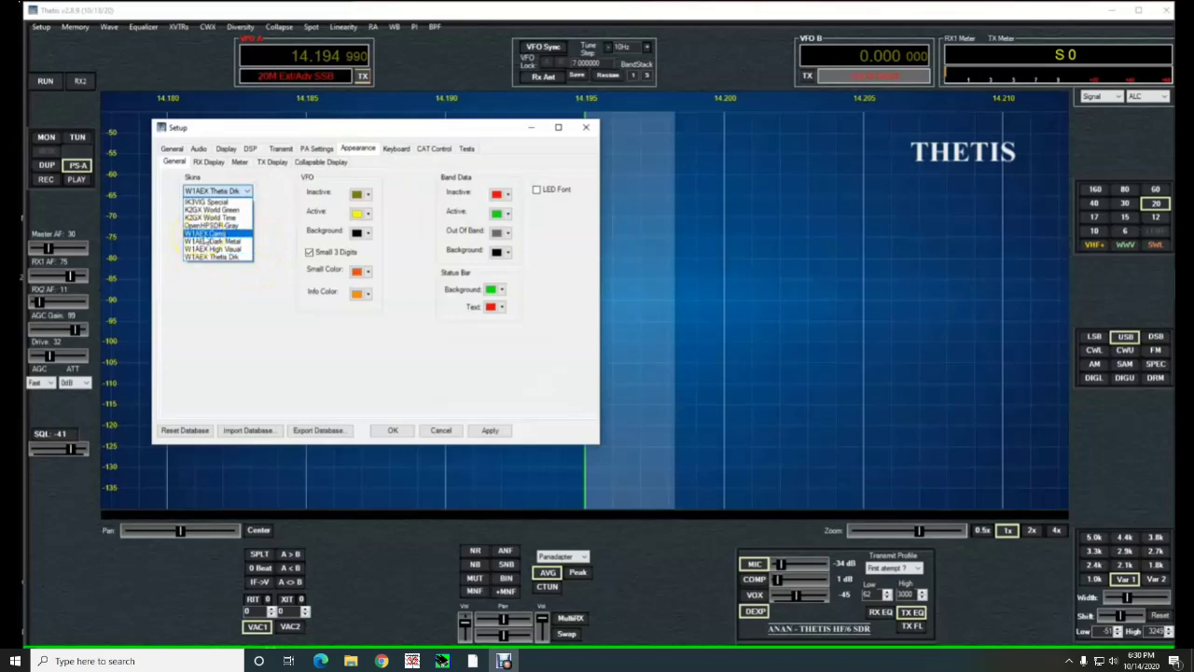
click(209, 233)
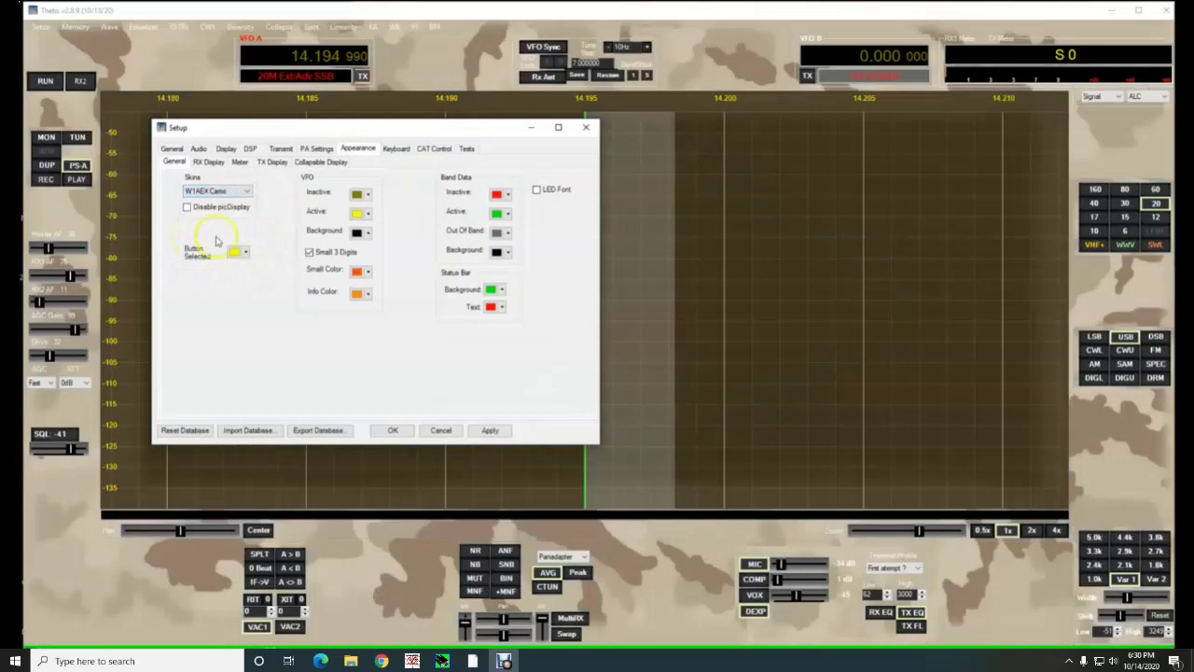
click(392, 430)
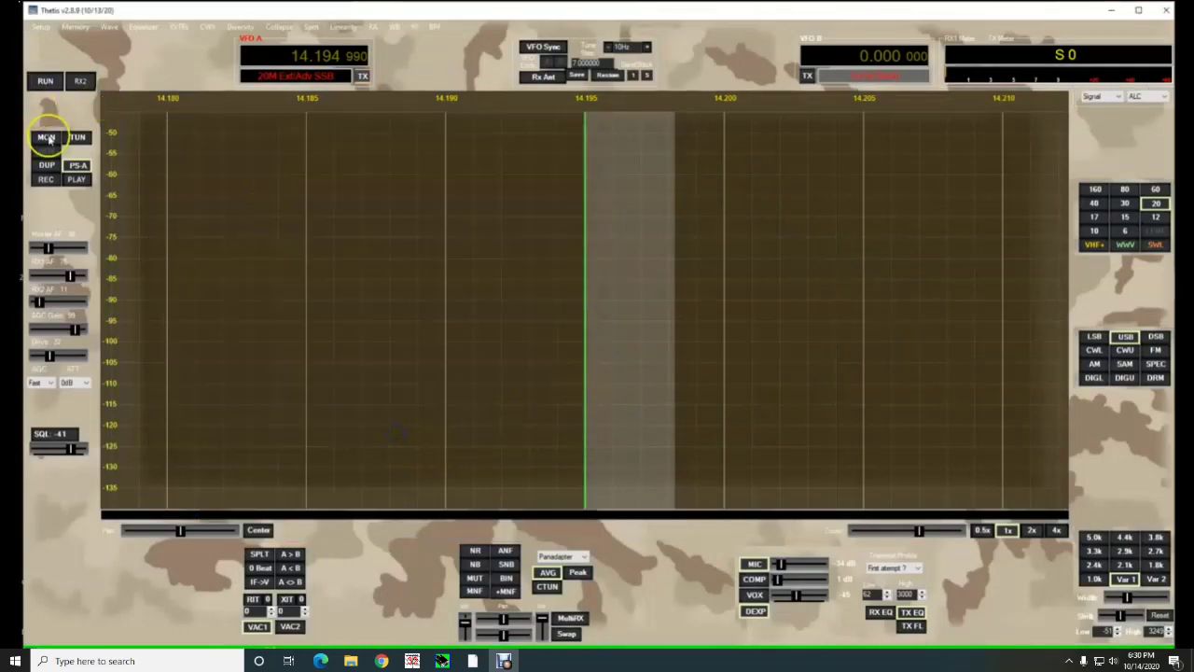
Step: Start the radio receiving with RUN and reopen the Setup window
click(44, 81)
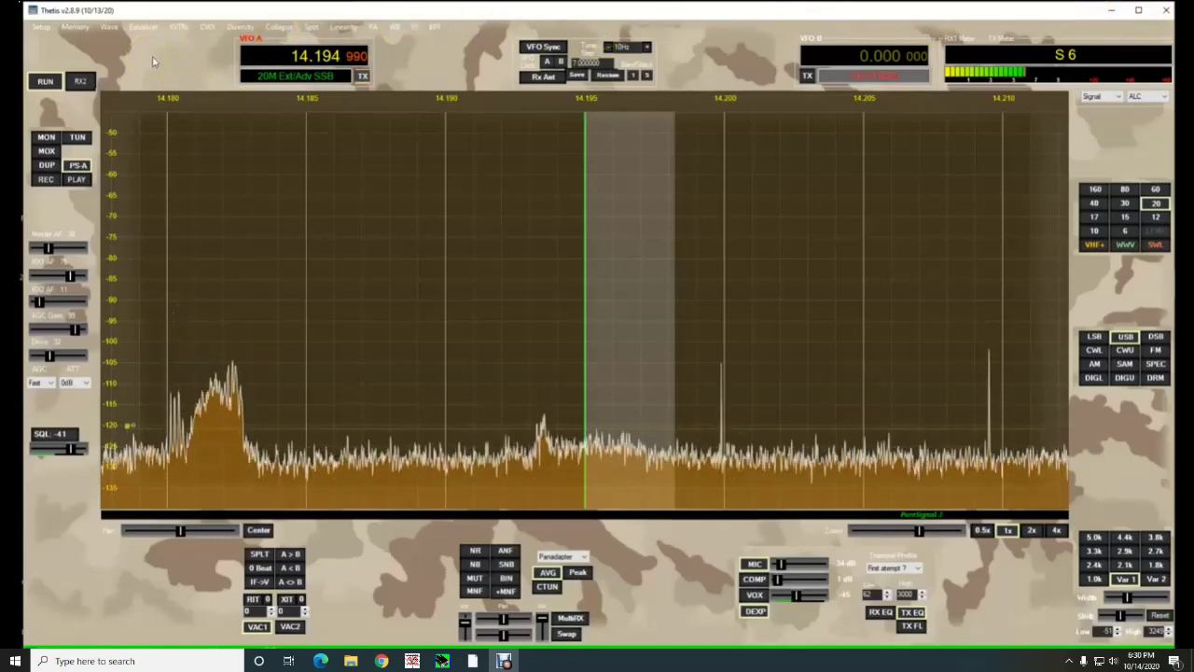
click(39, 29)
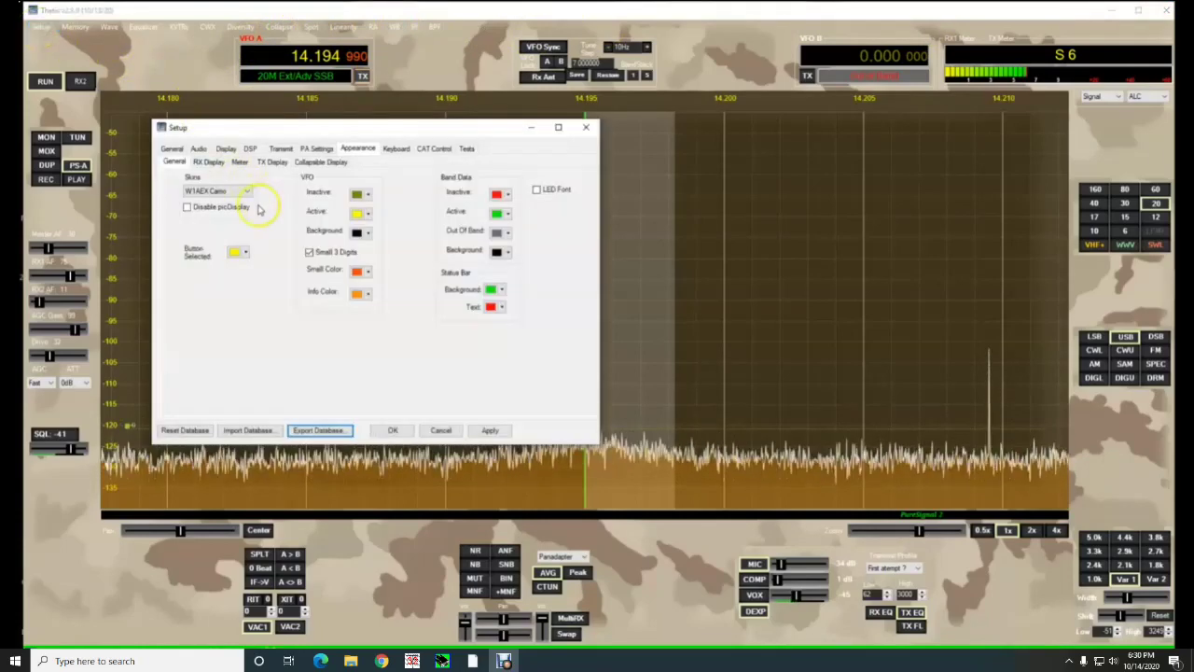
Step: Keep W1AEX Camo selected in the Skins list and close Setup with OK
click(247, 196)
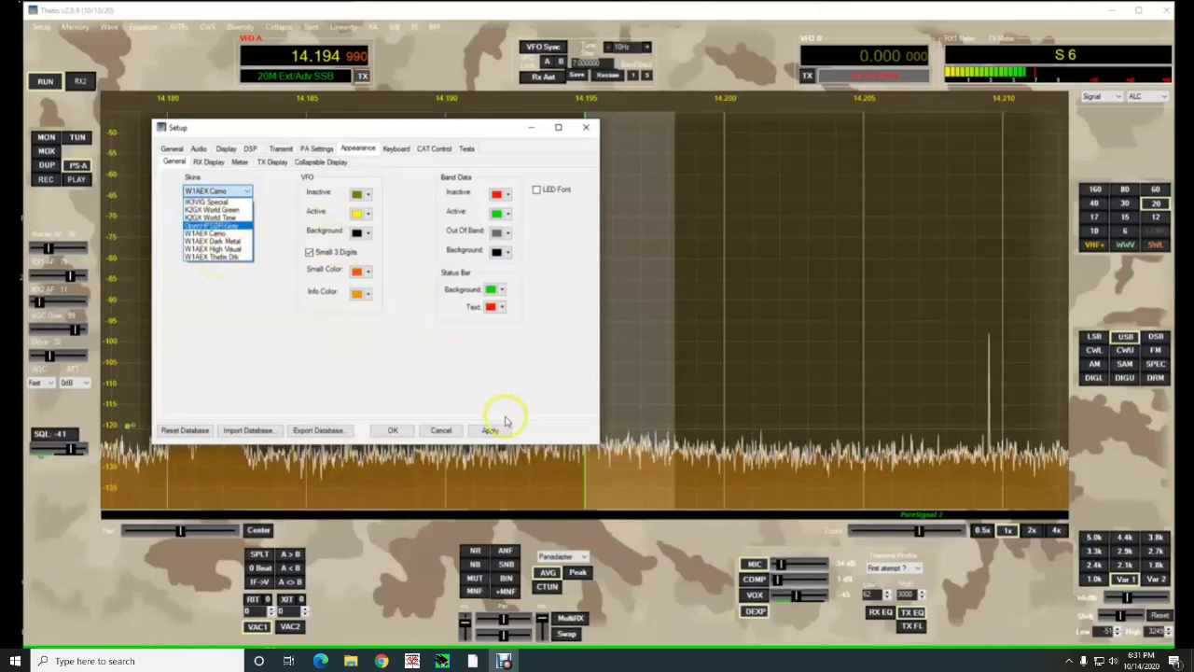
click(397, 431)
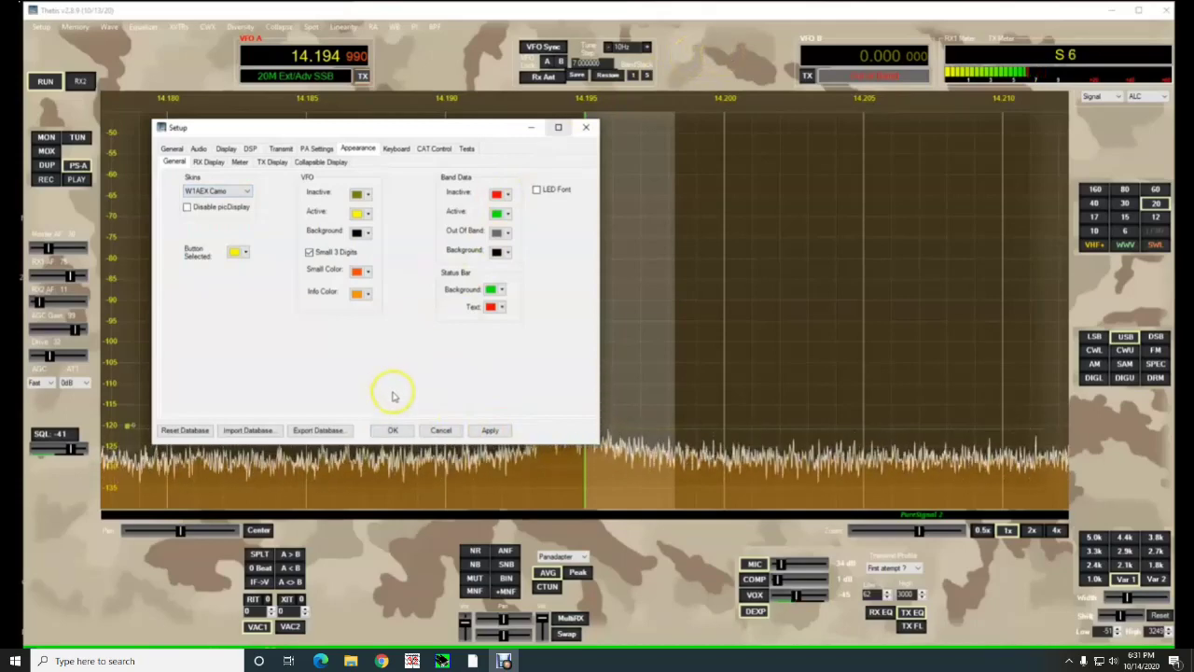
click(393, 430)
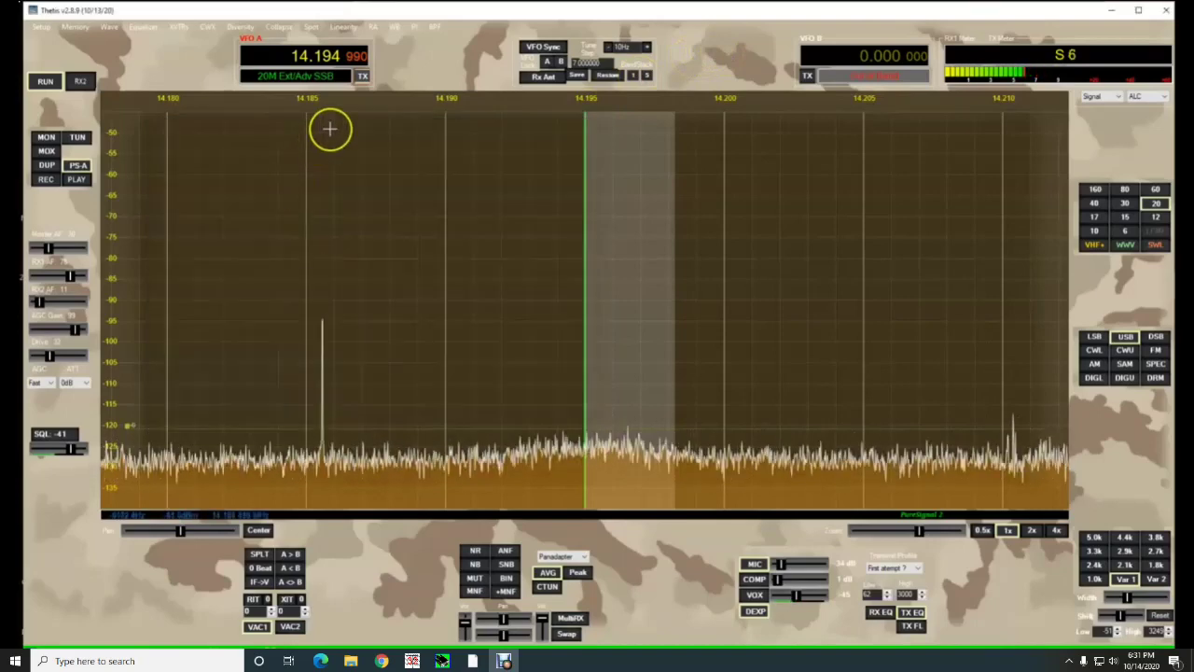